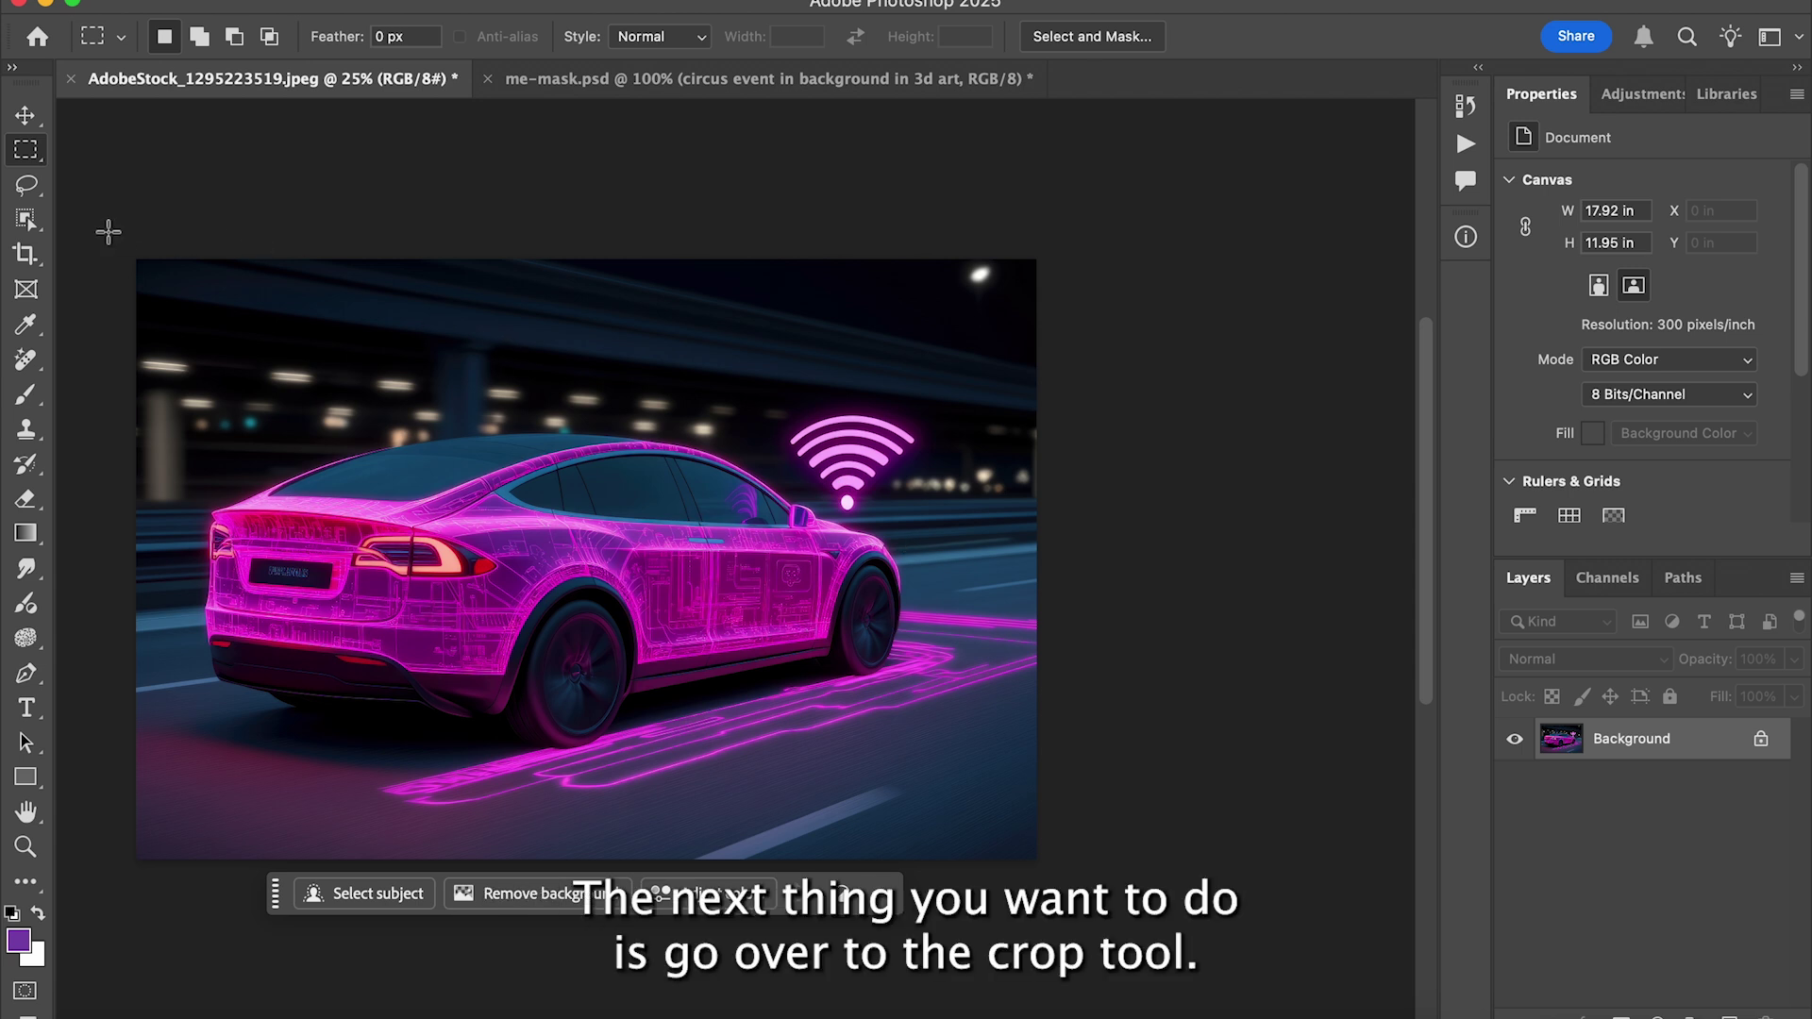
Use an unconstrained crop ratio and drag the right crop edge out to about 22.1 inches.
left_click(26, 254)
left_click(680, 894)
left_click(604, 326)
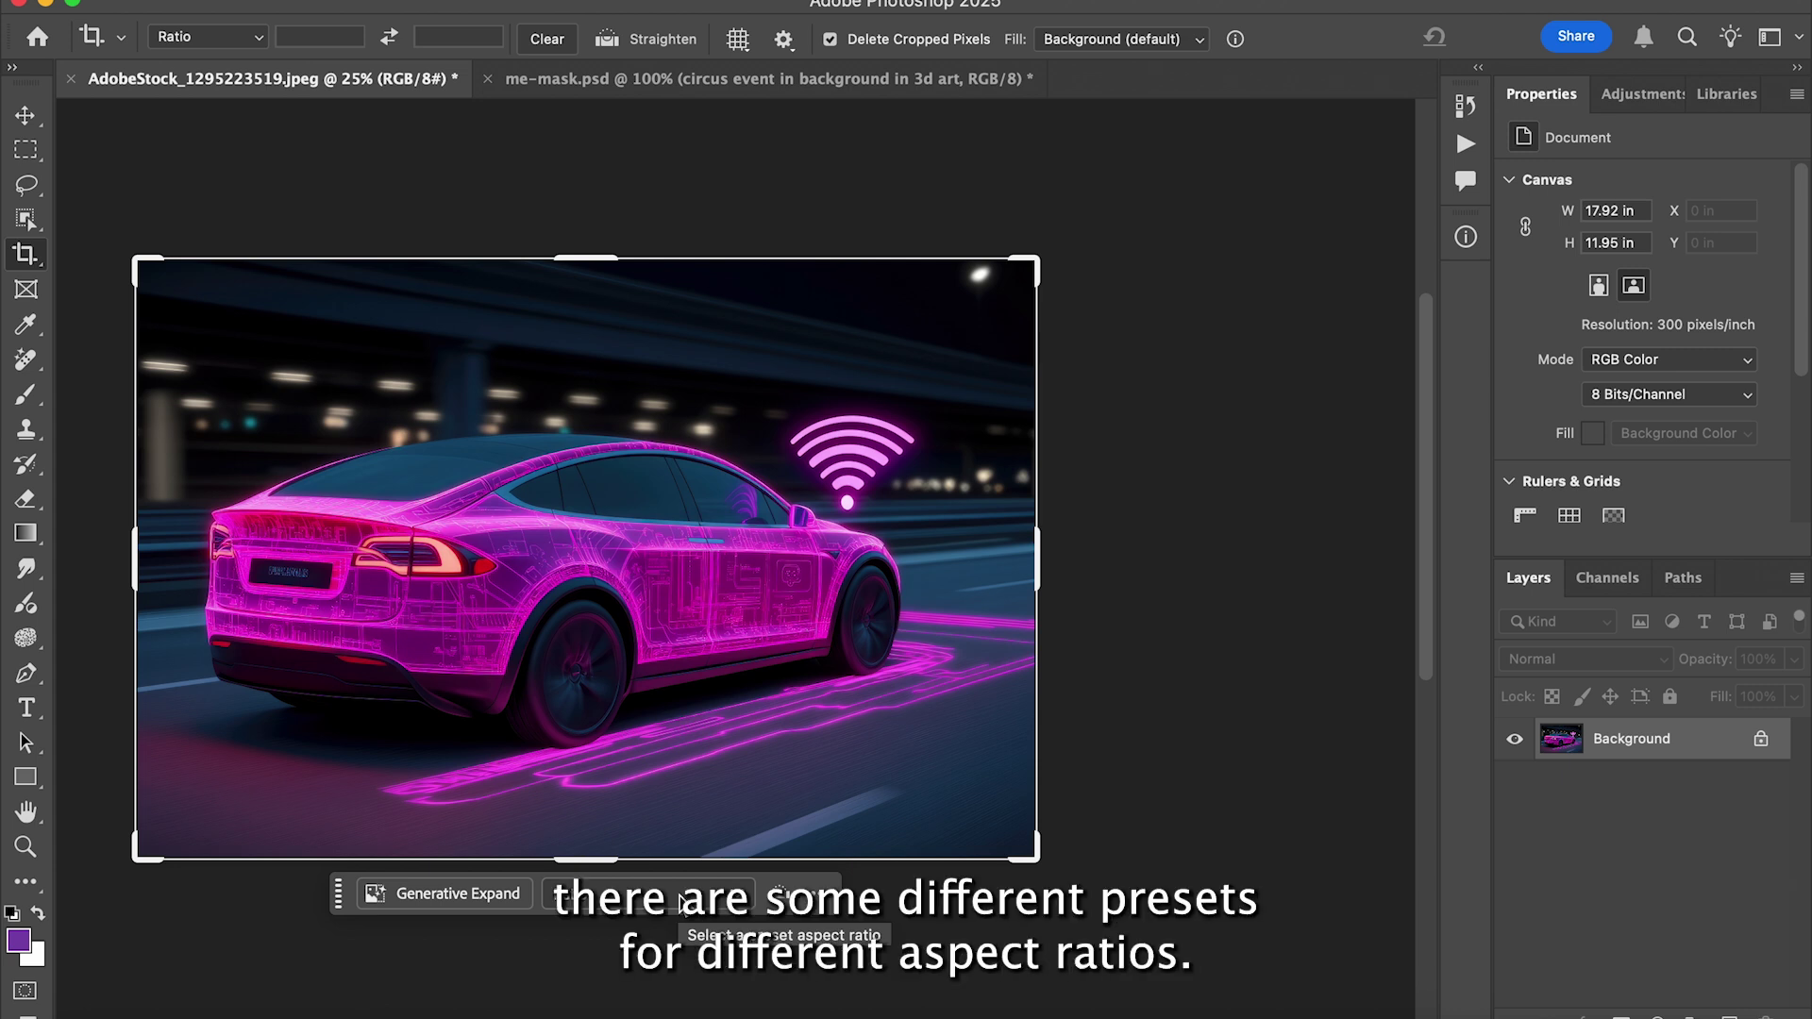
left_click(681, 902)
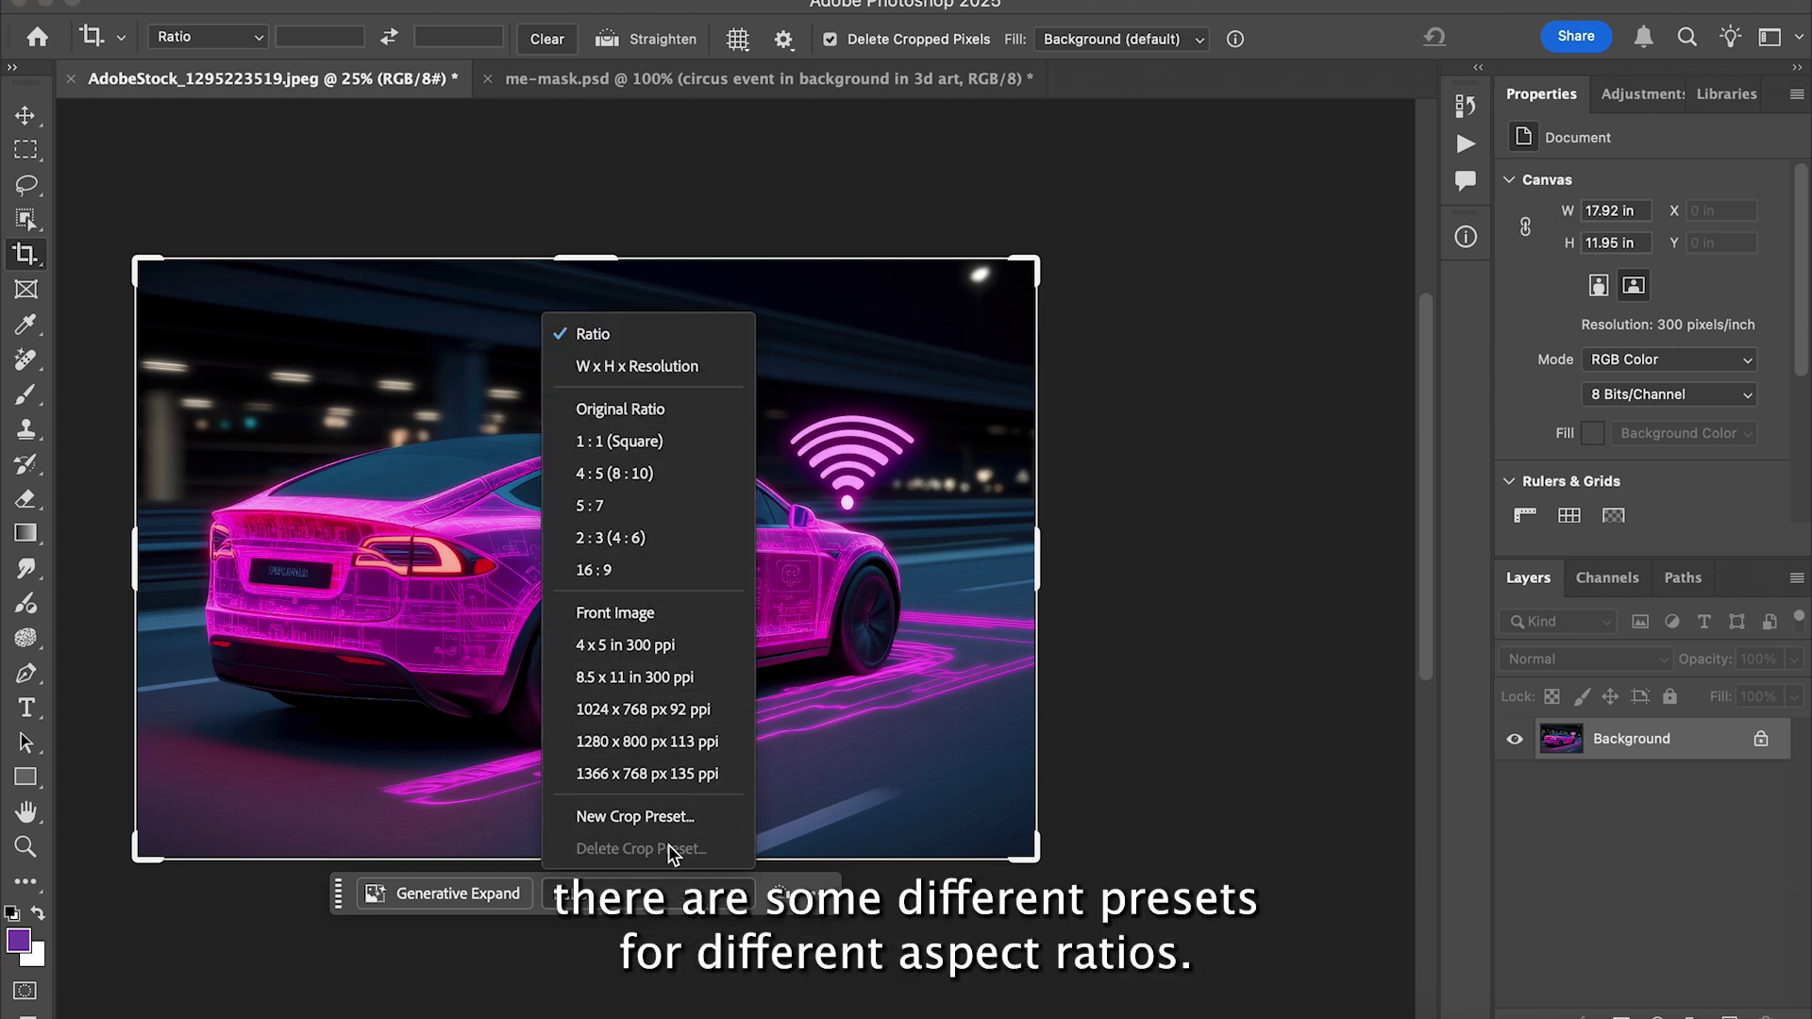
left_click(672, 892)
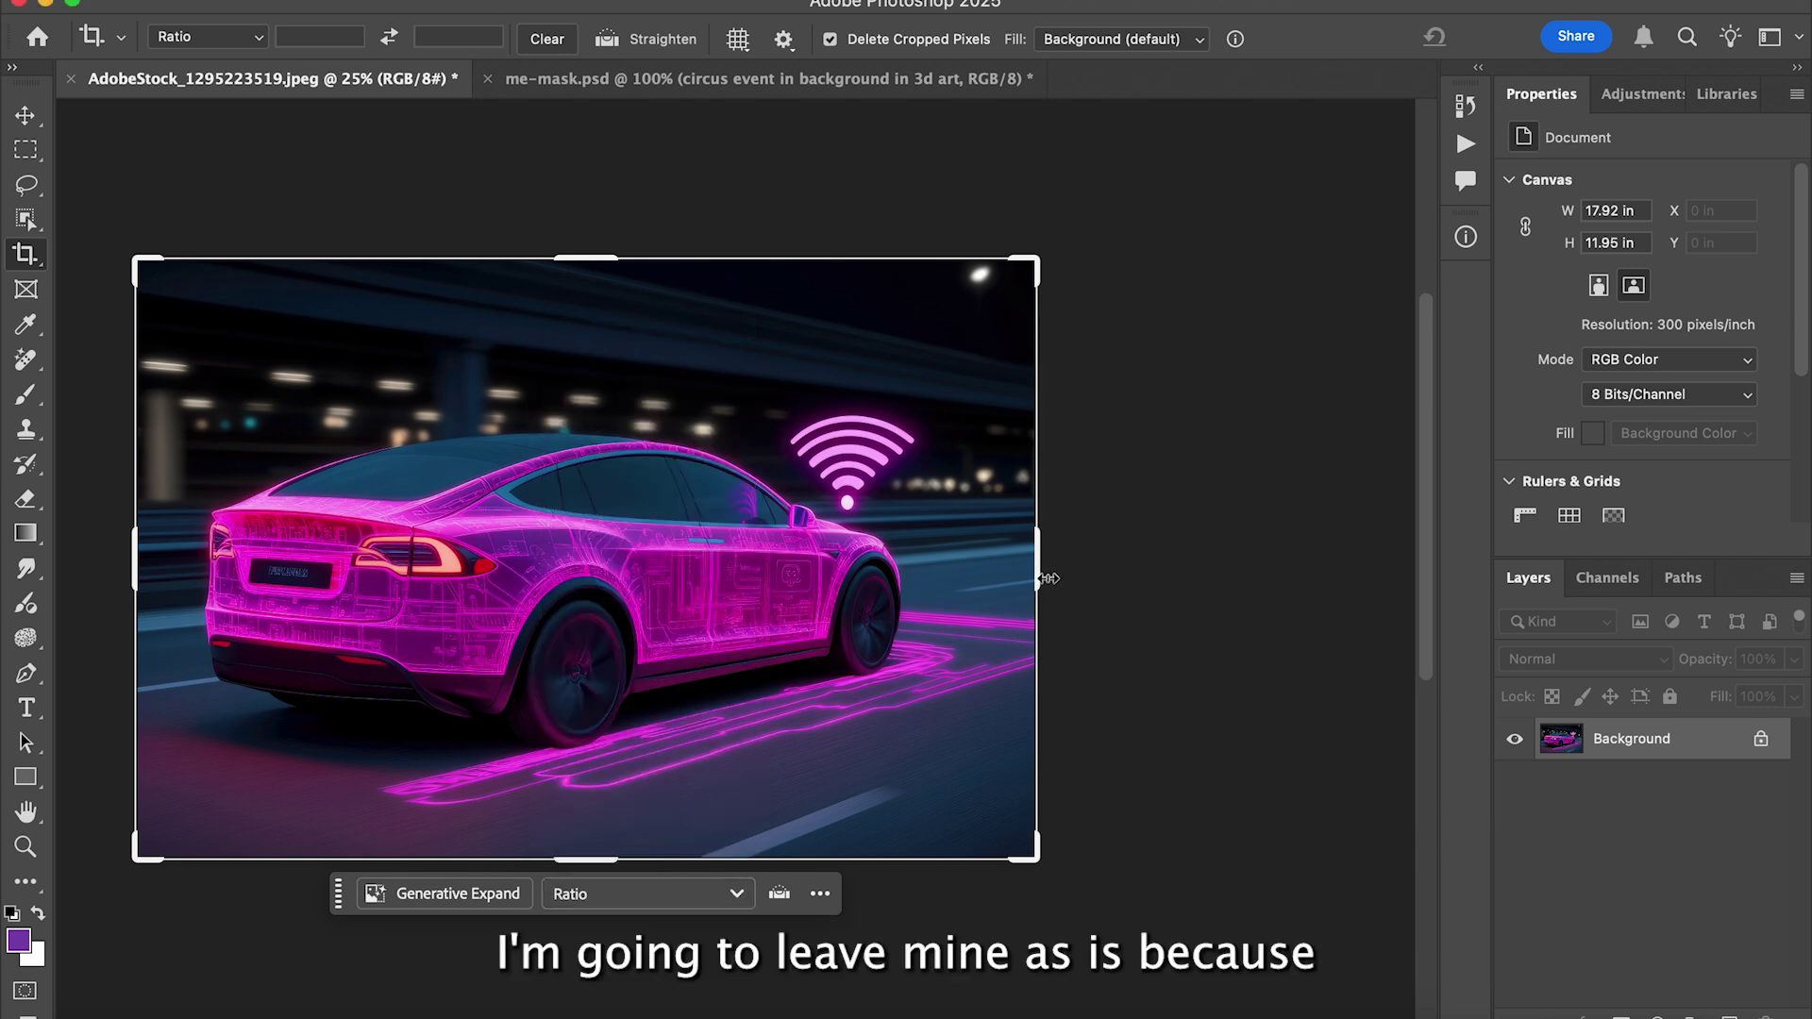
left_click_drag(1046, 576, 1173, 557)
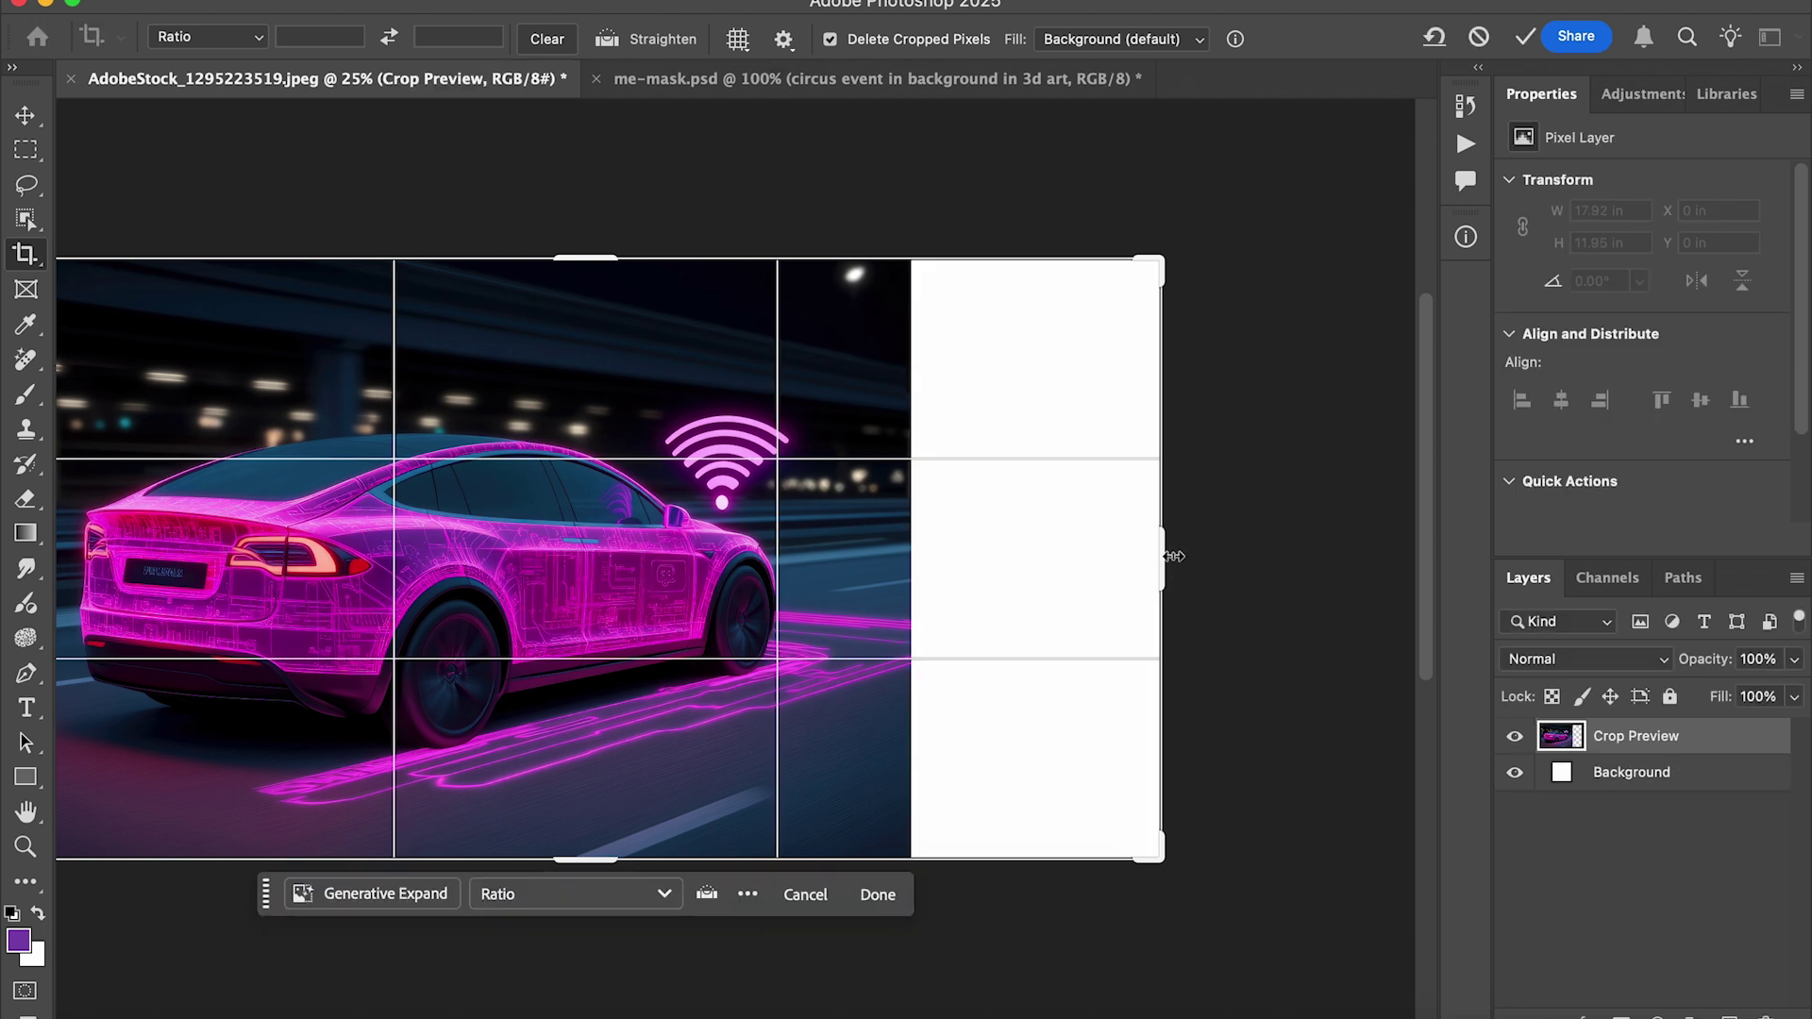
Generate road scenery for the blank strip and pick the variation without the second wifi sign.
left_click(422, 893)
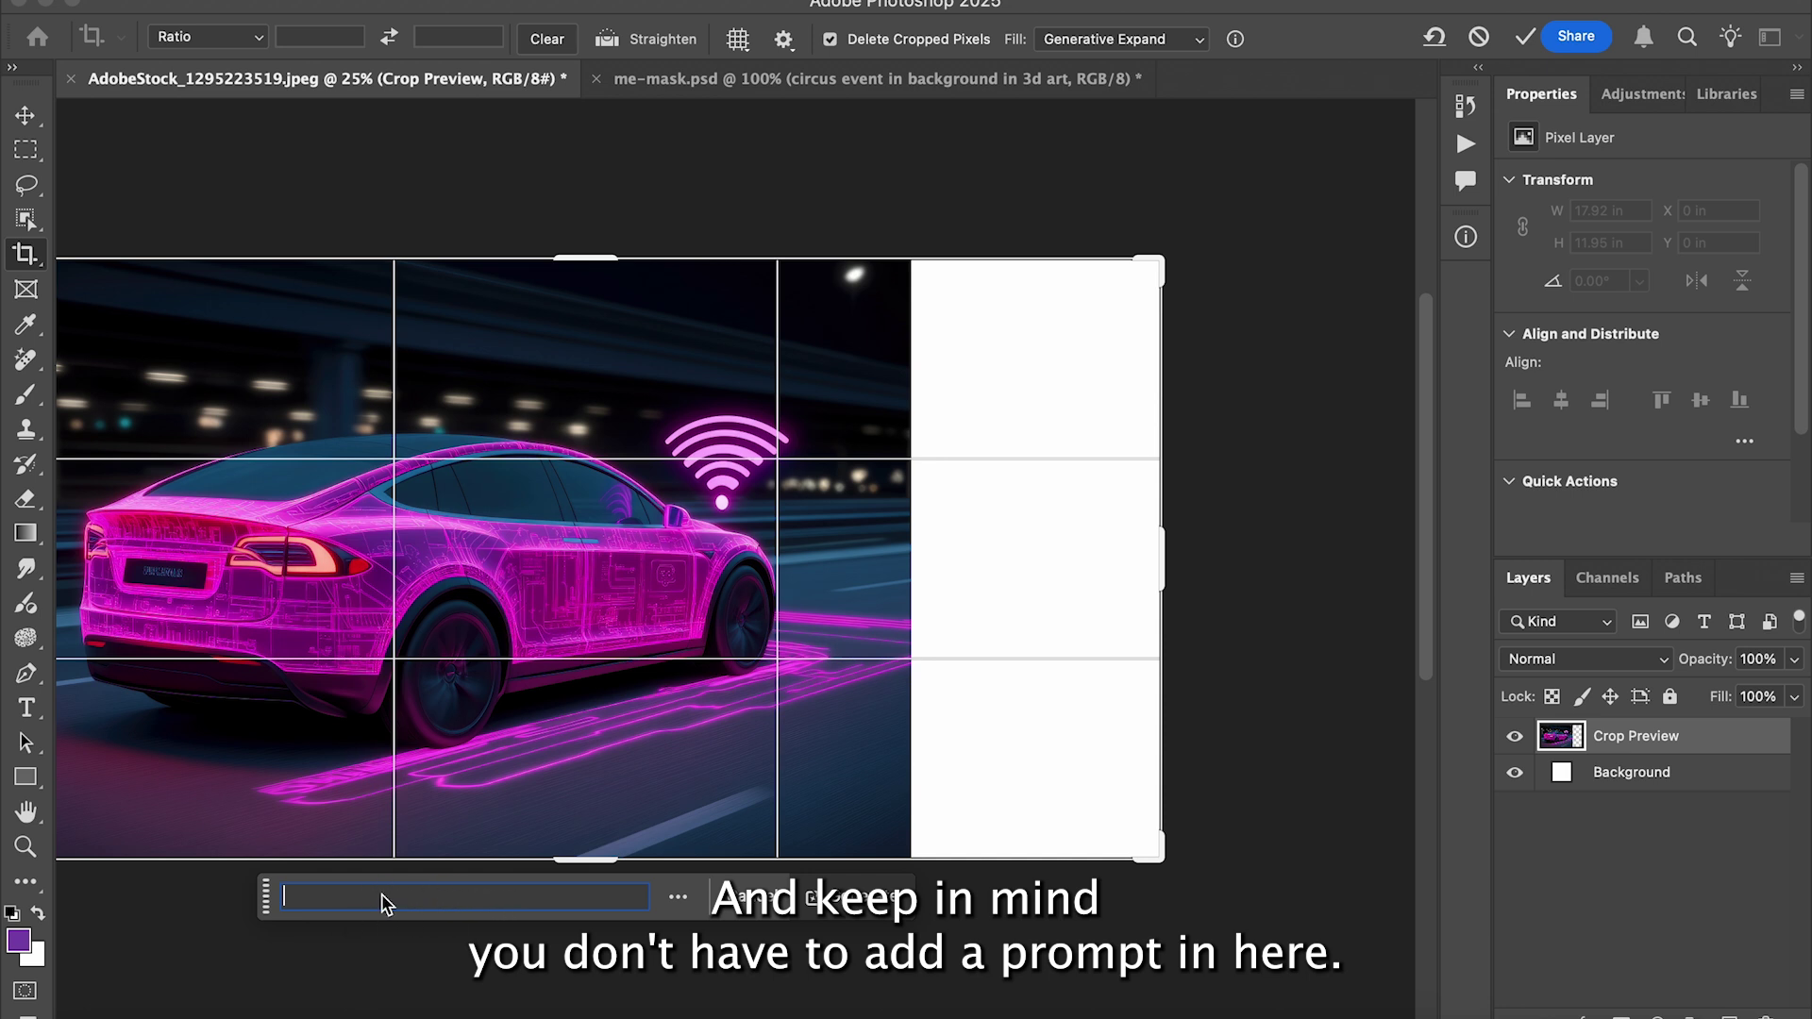
left_click(848, 895)
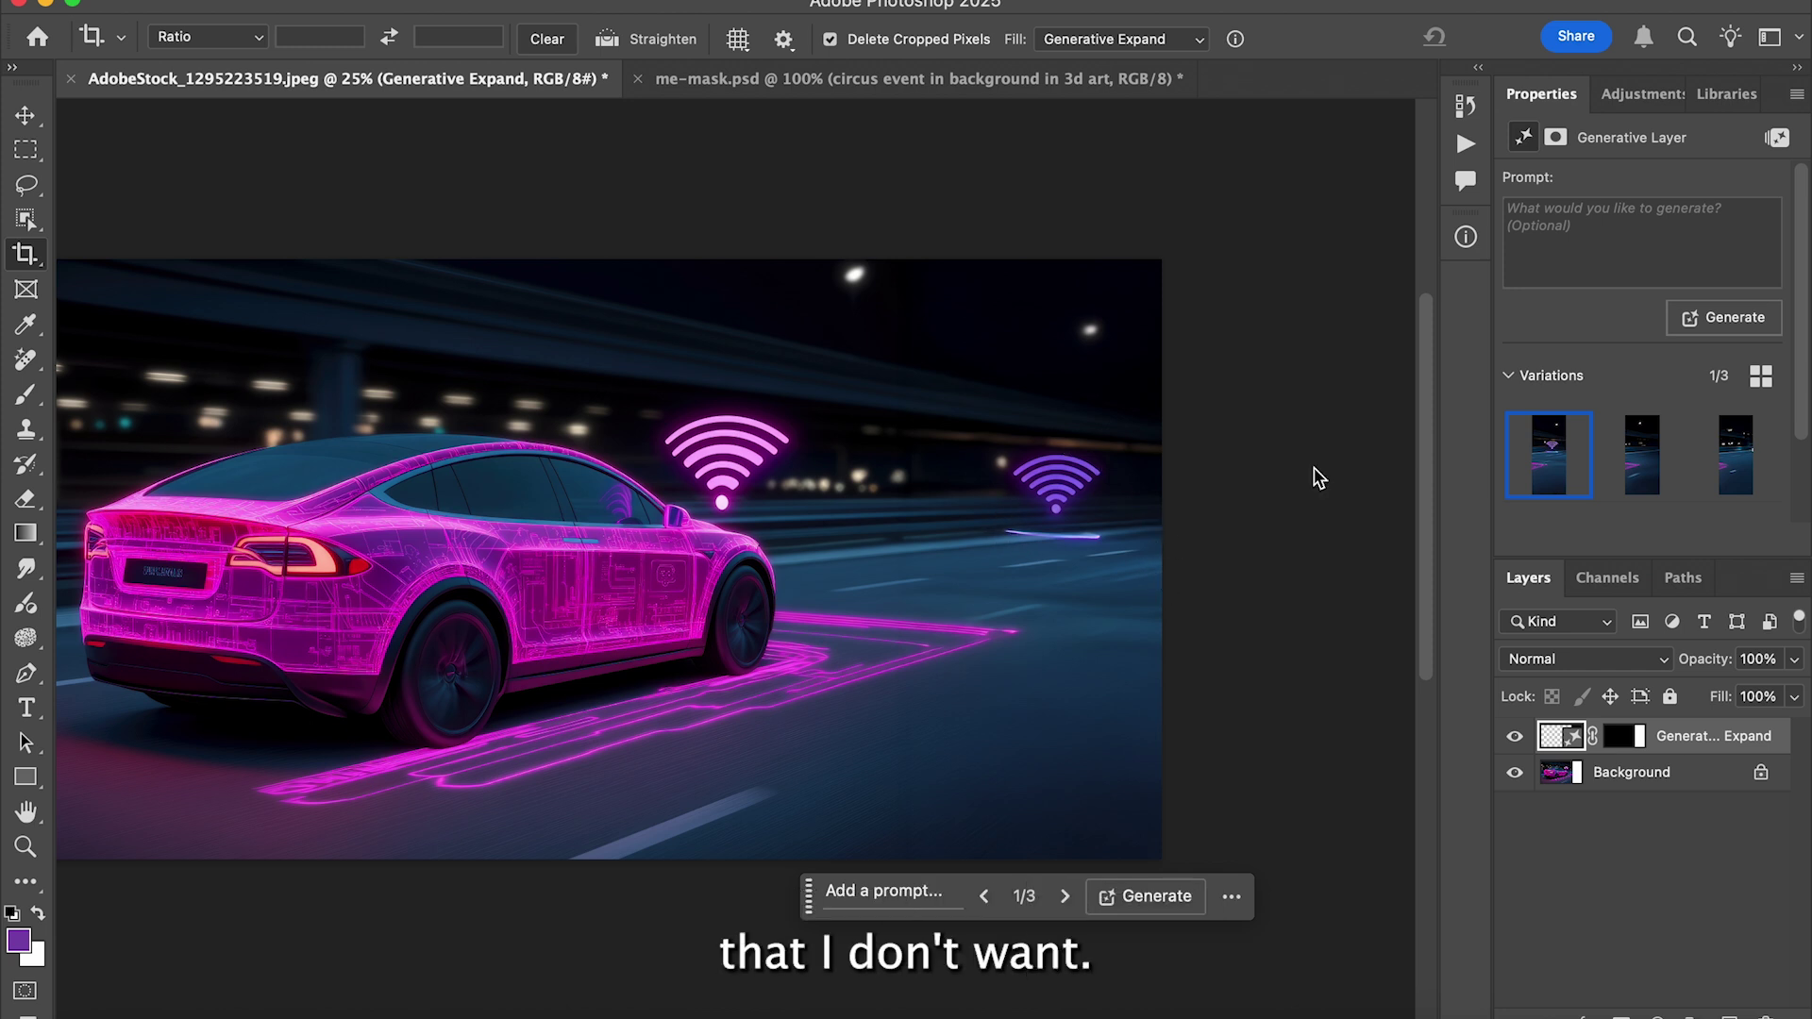
mouse_move(1637, 455)
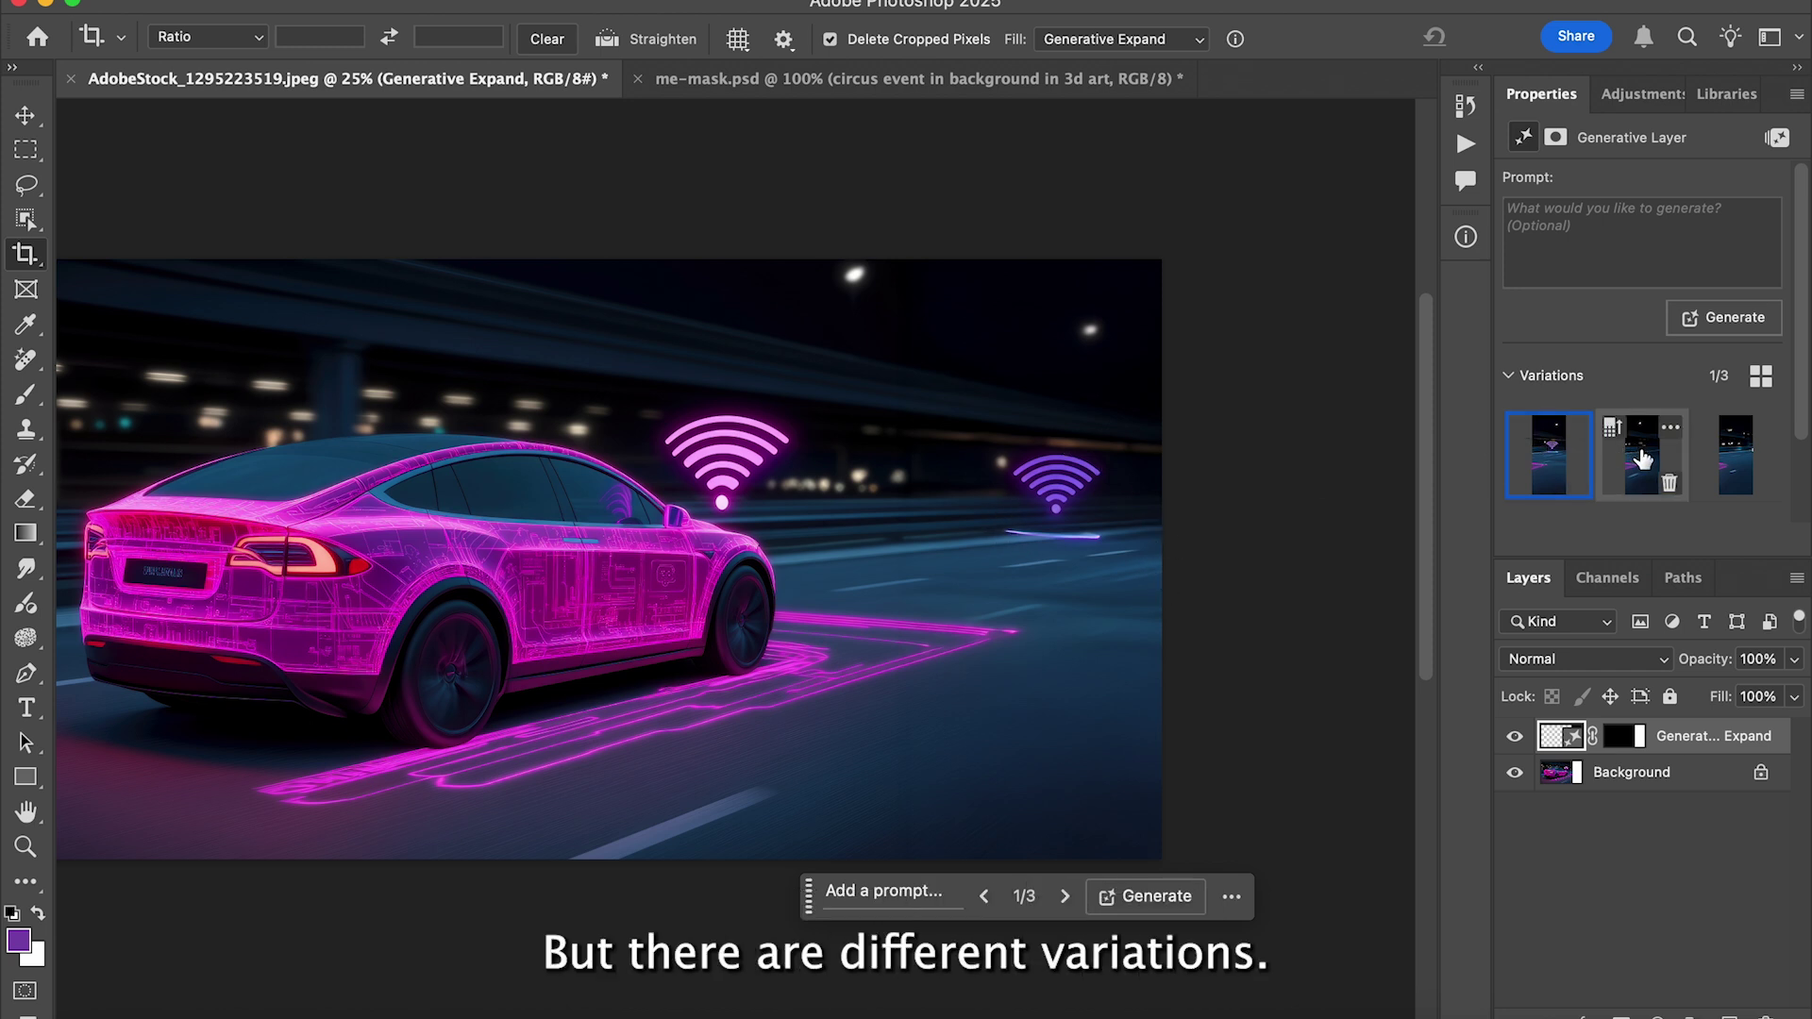
left_click(1643, 464)
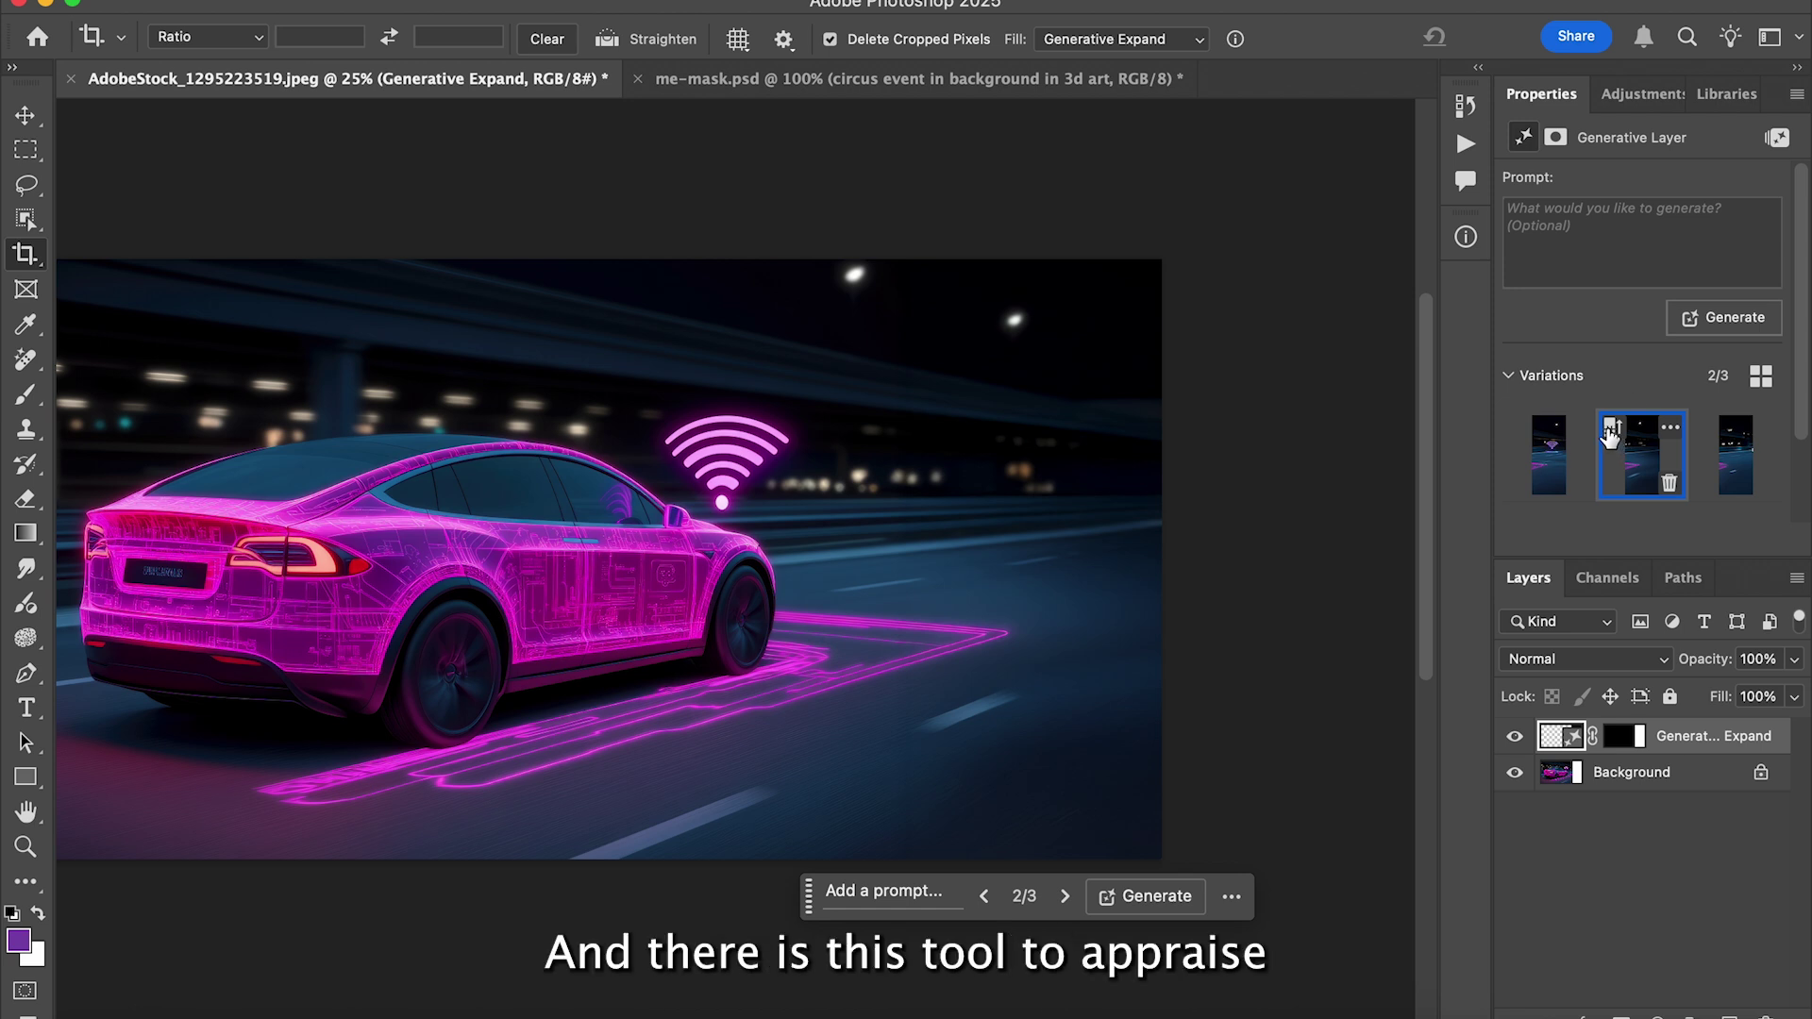
Enhance the chosen variation's detail, then undo the whole generated extension.
left_click(1613, 426)
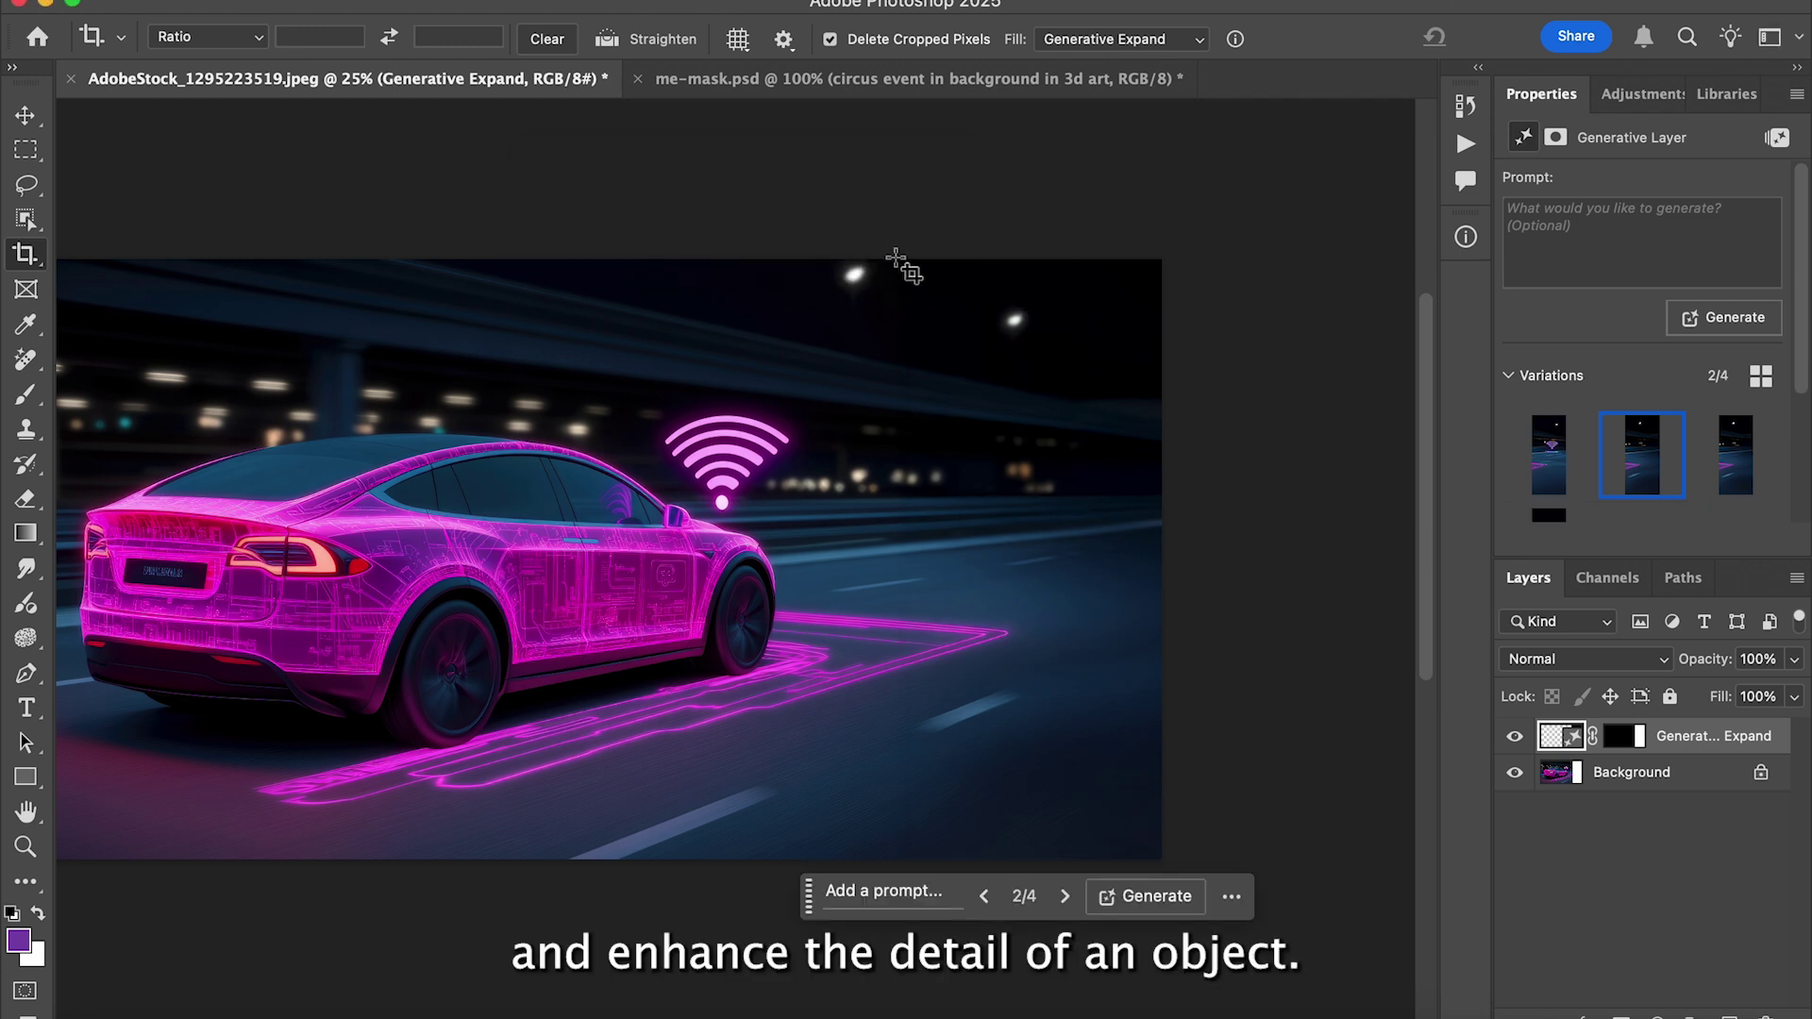
mouse_move(1639, 450)
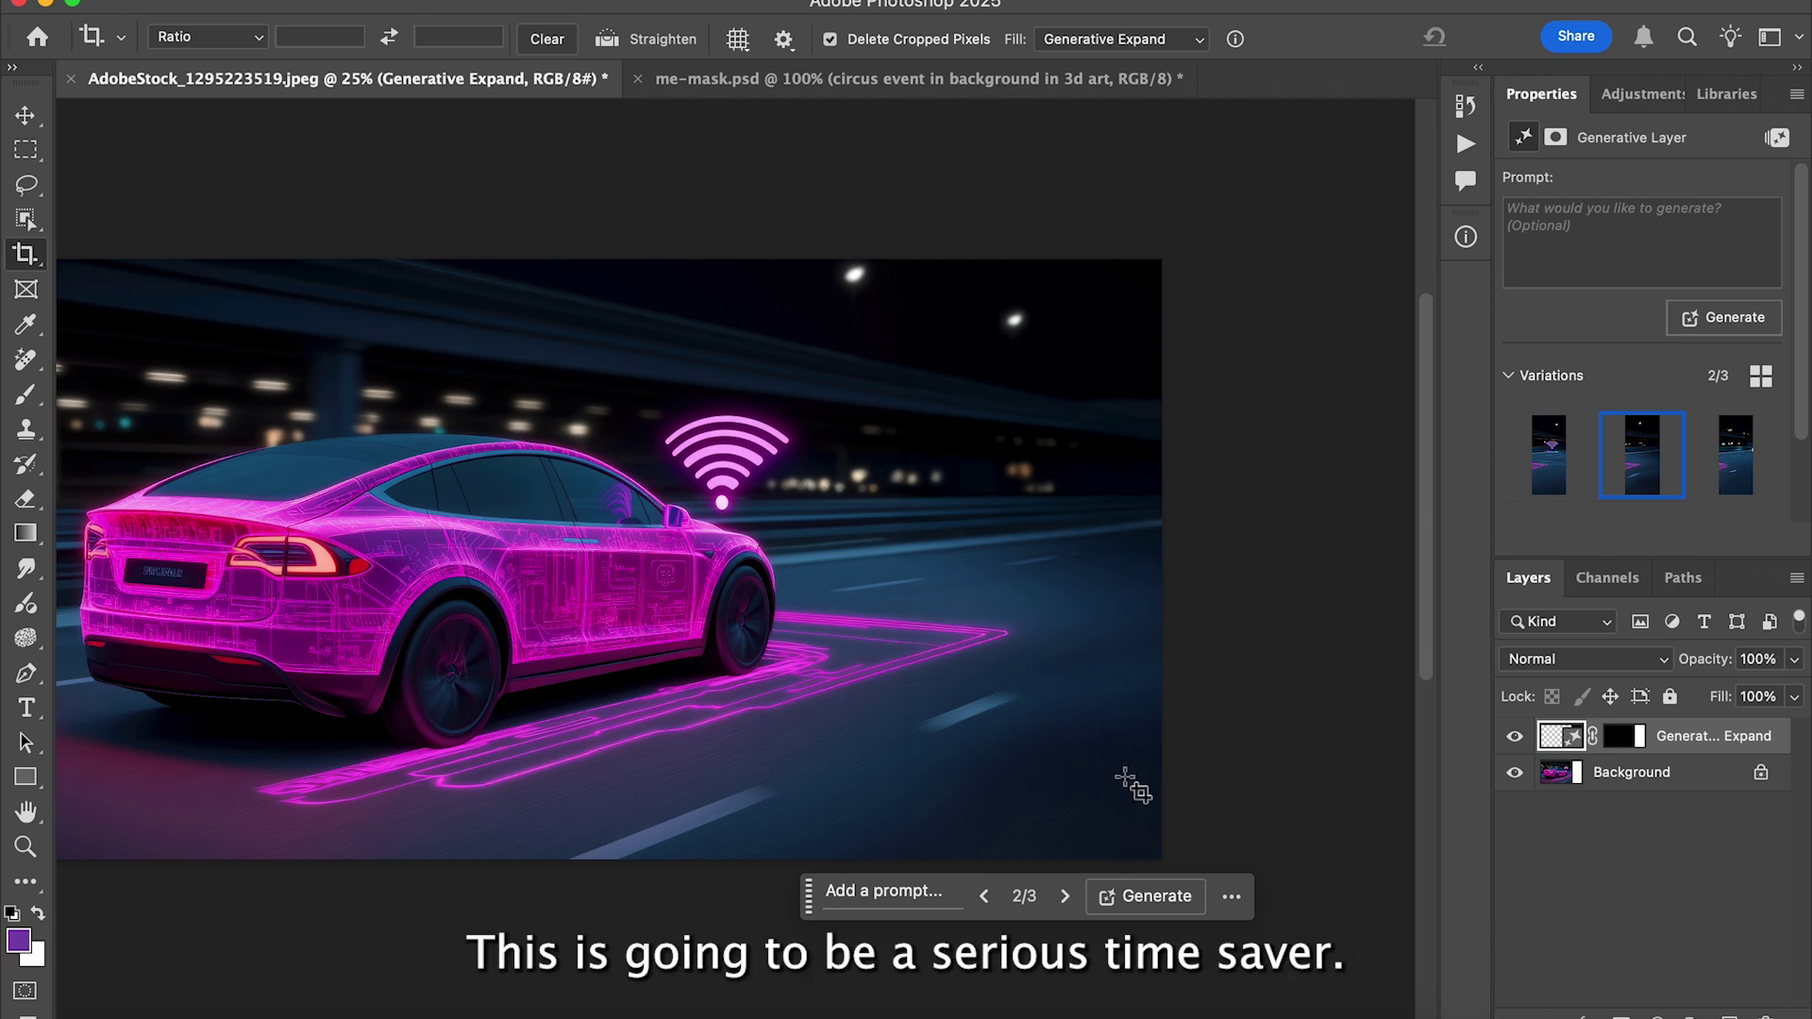
key("super+z")
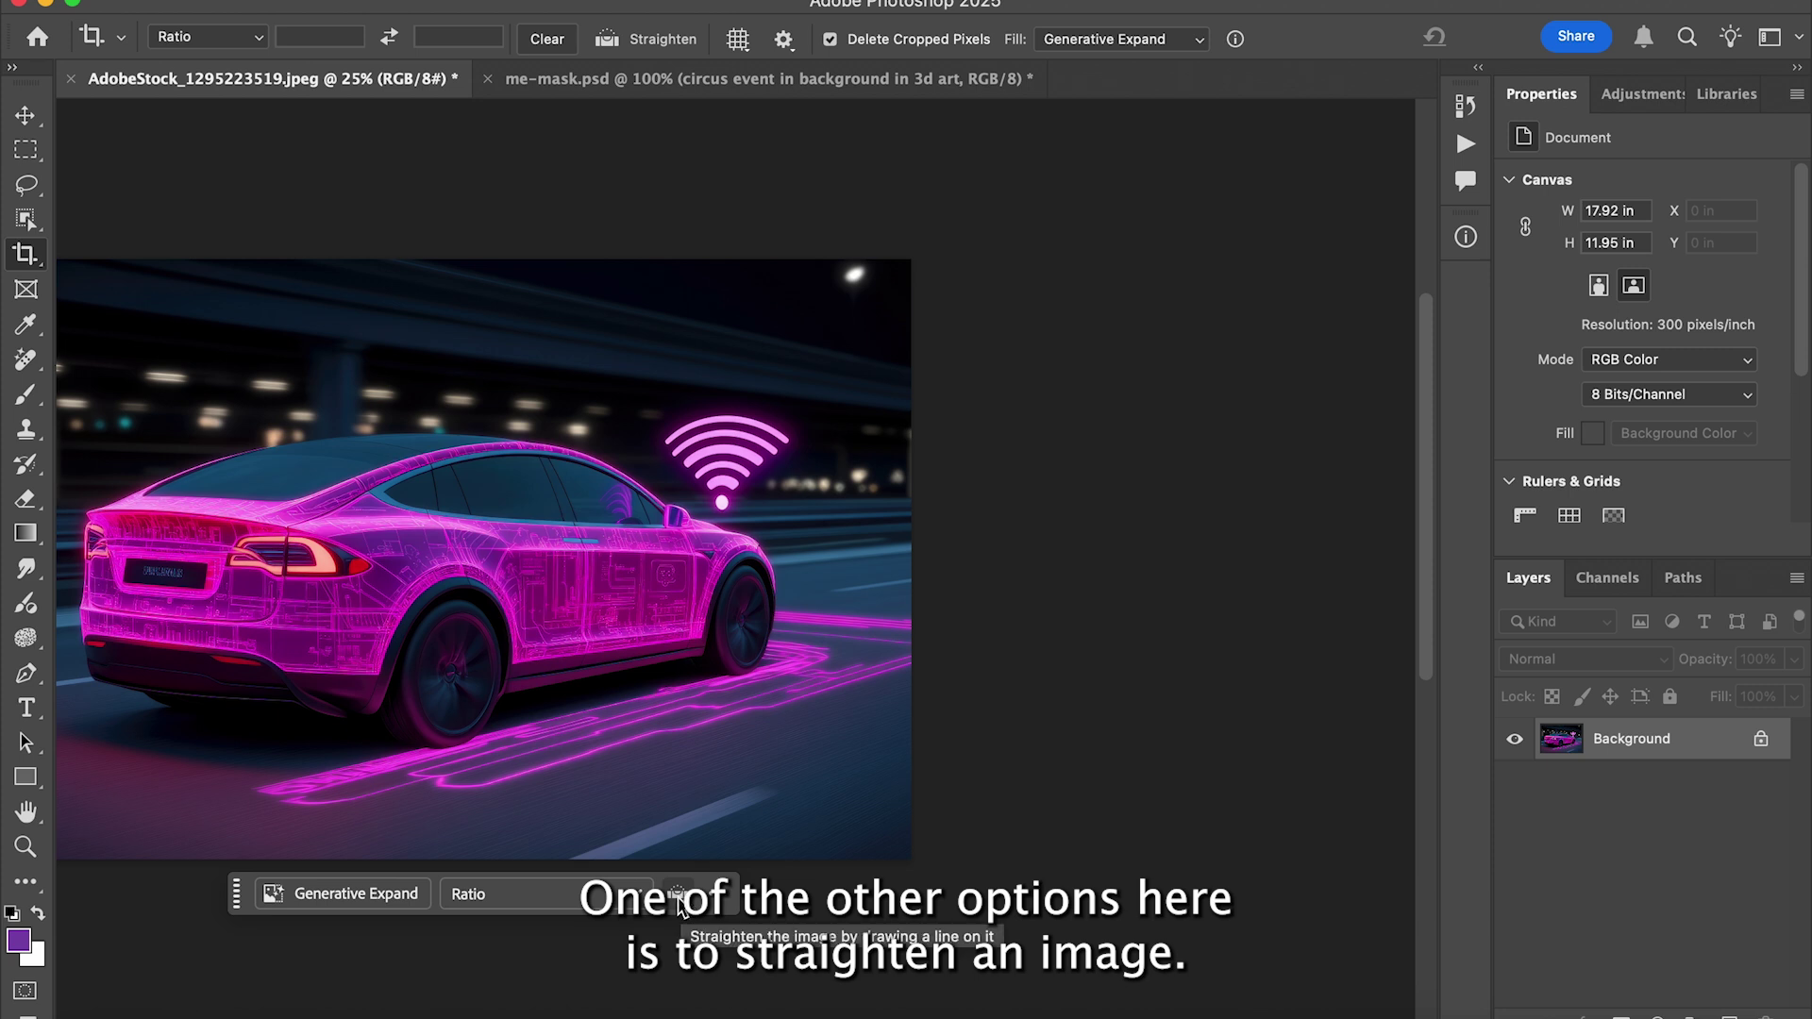
Straighten the car photo by drawing a level line along its wheels.
left_click(677, 896)
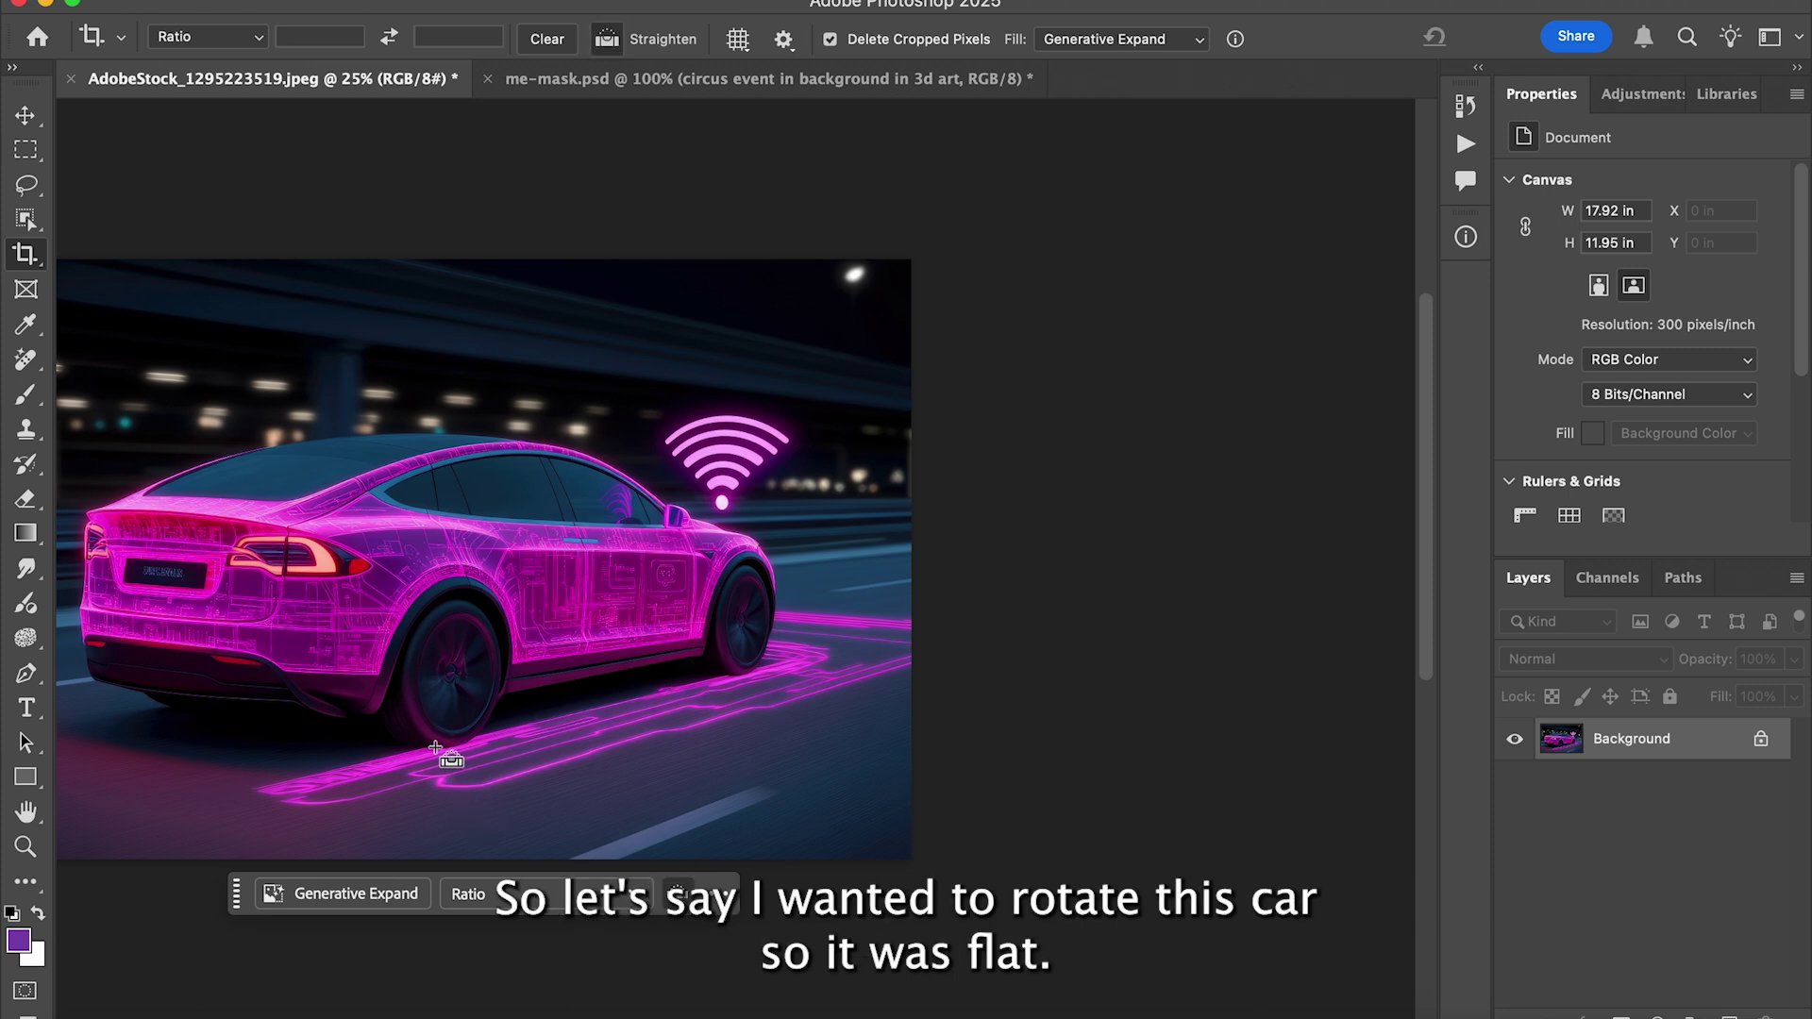
left_click_drag(435, 747, 745, 673)
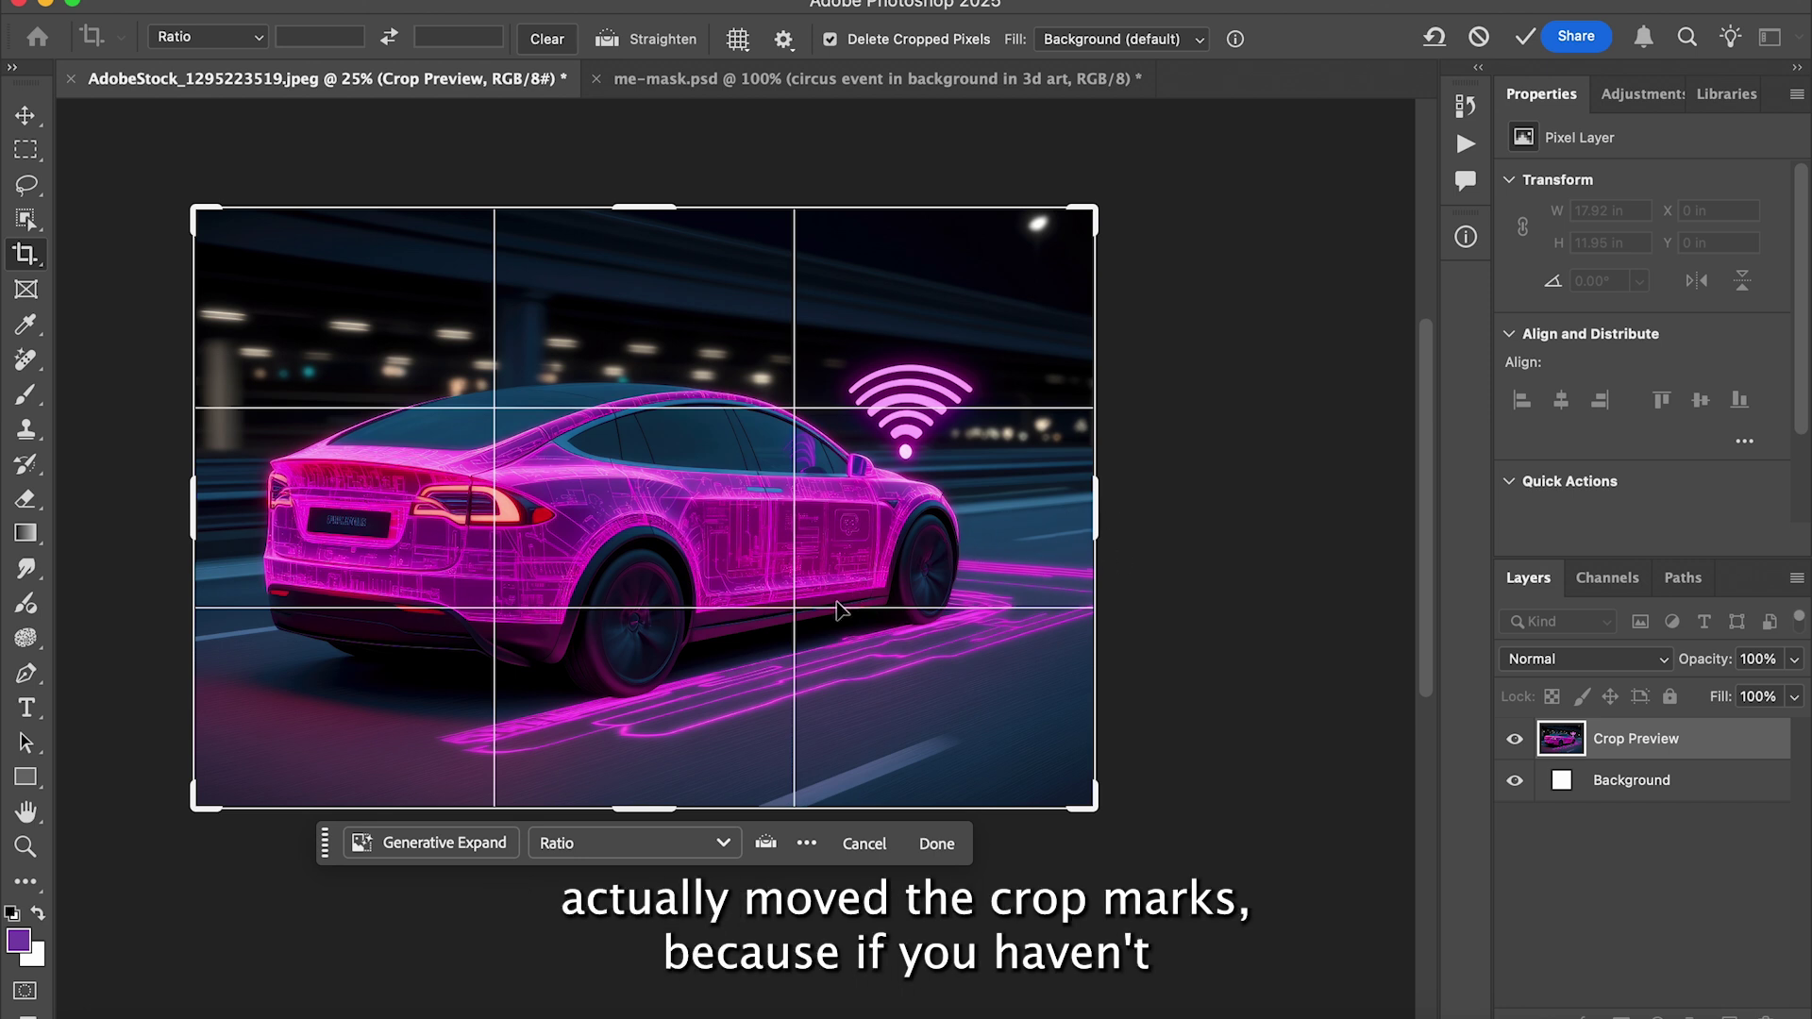
Try Generative Expand with the crop edges unmoved and dismiss the resulting warning.
left_click(442, 847)
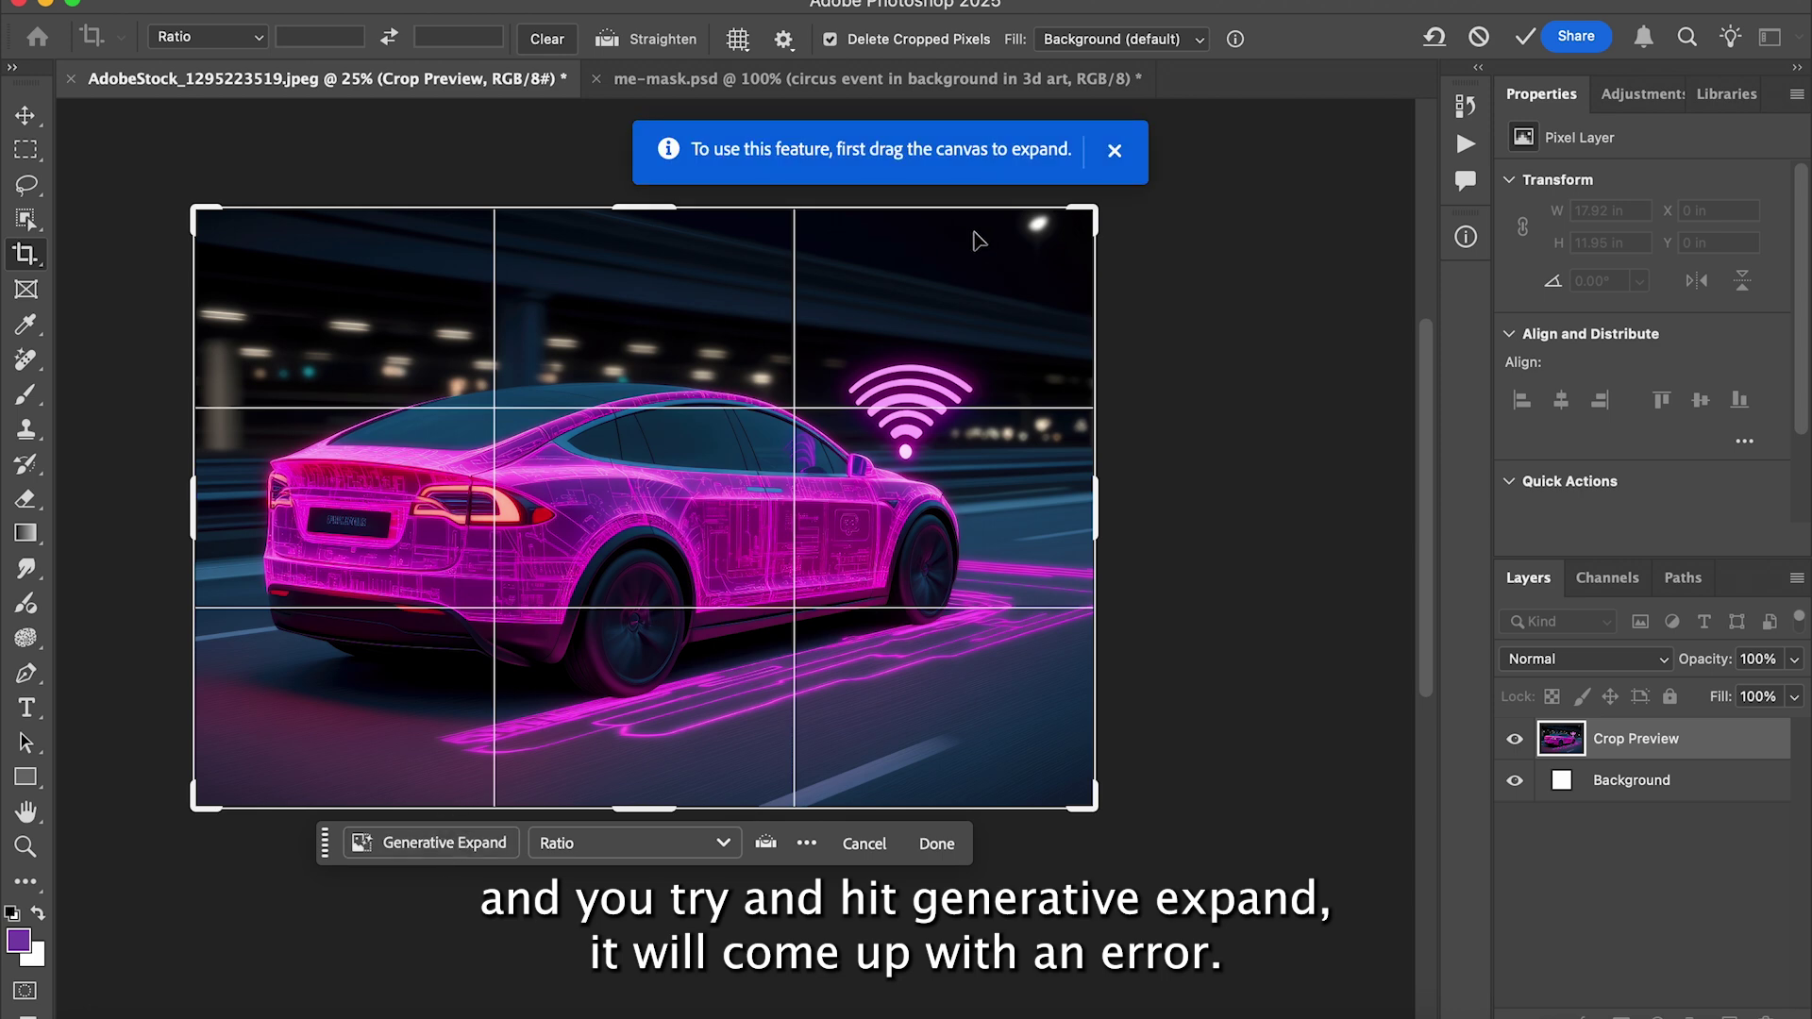
left_click(1115, 151)
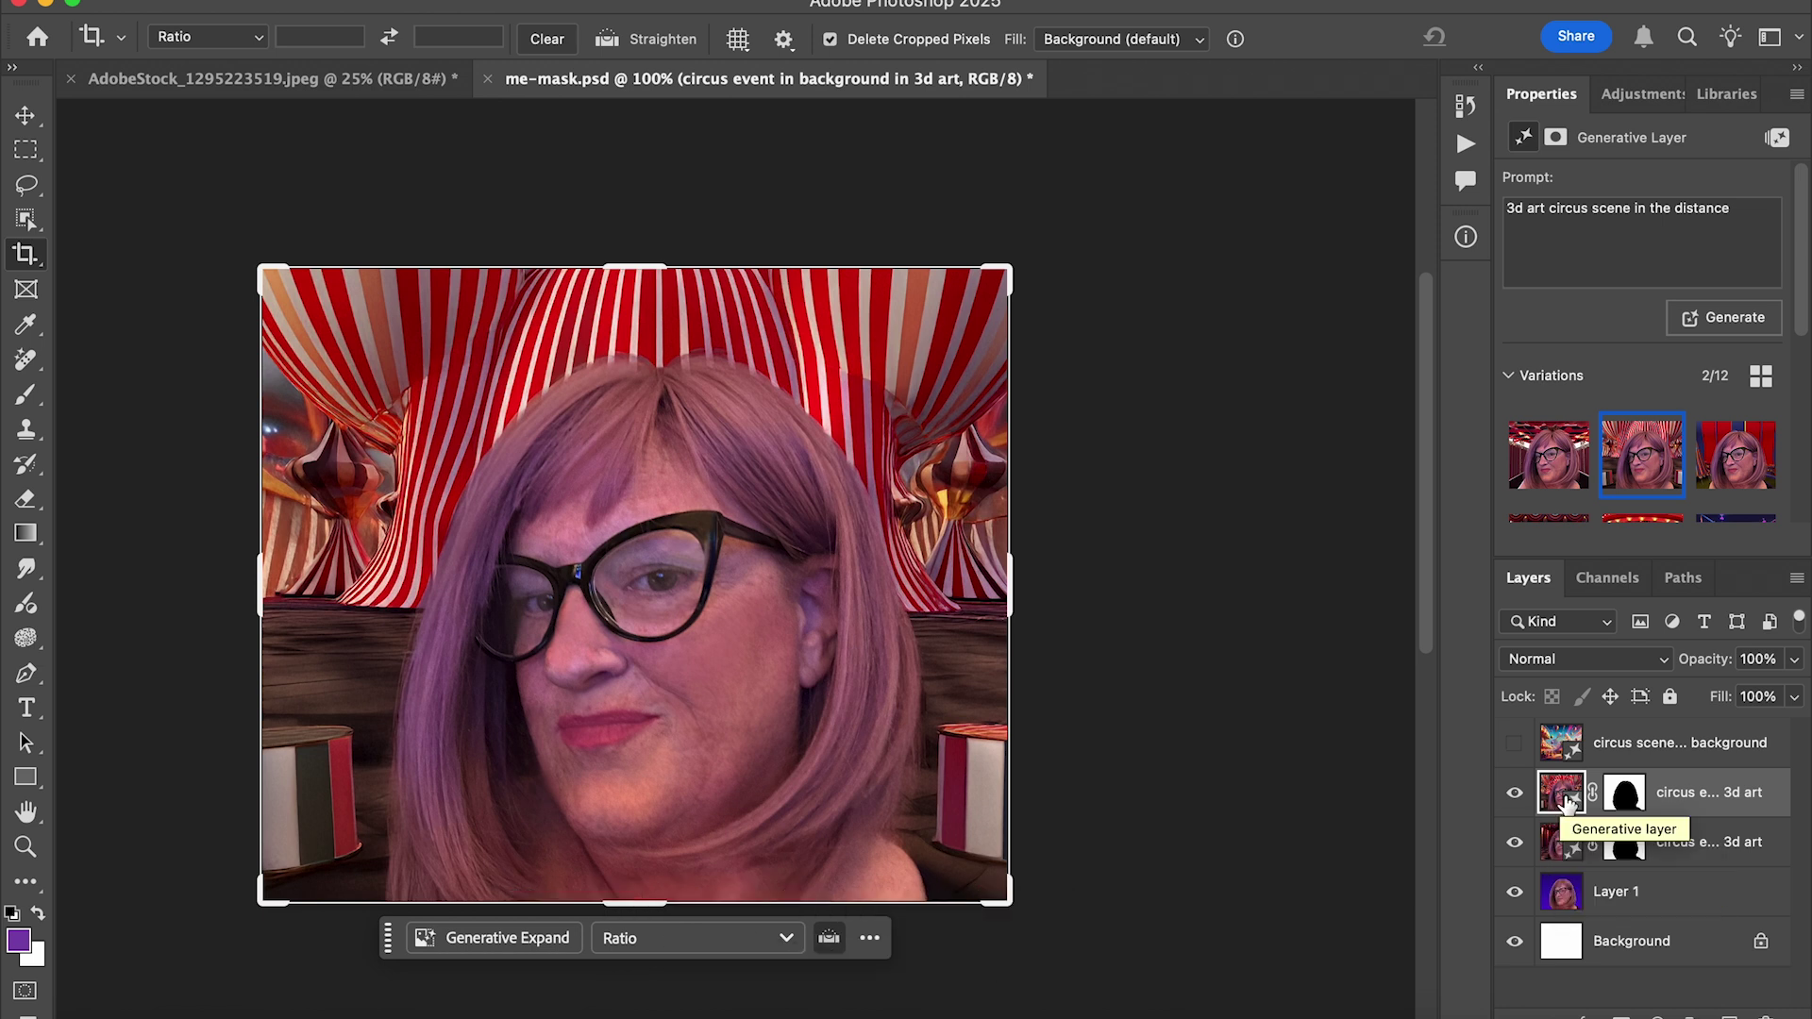
Toggle the striped-tent circus layer off and back on.
left_click(1515, 794)
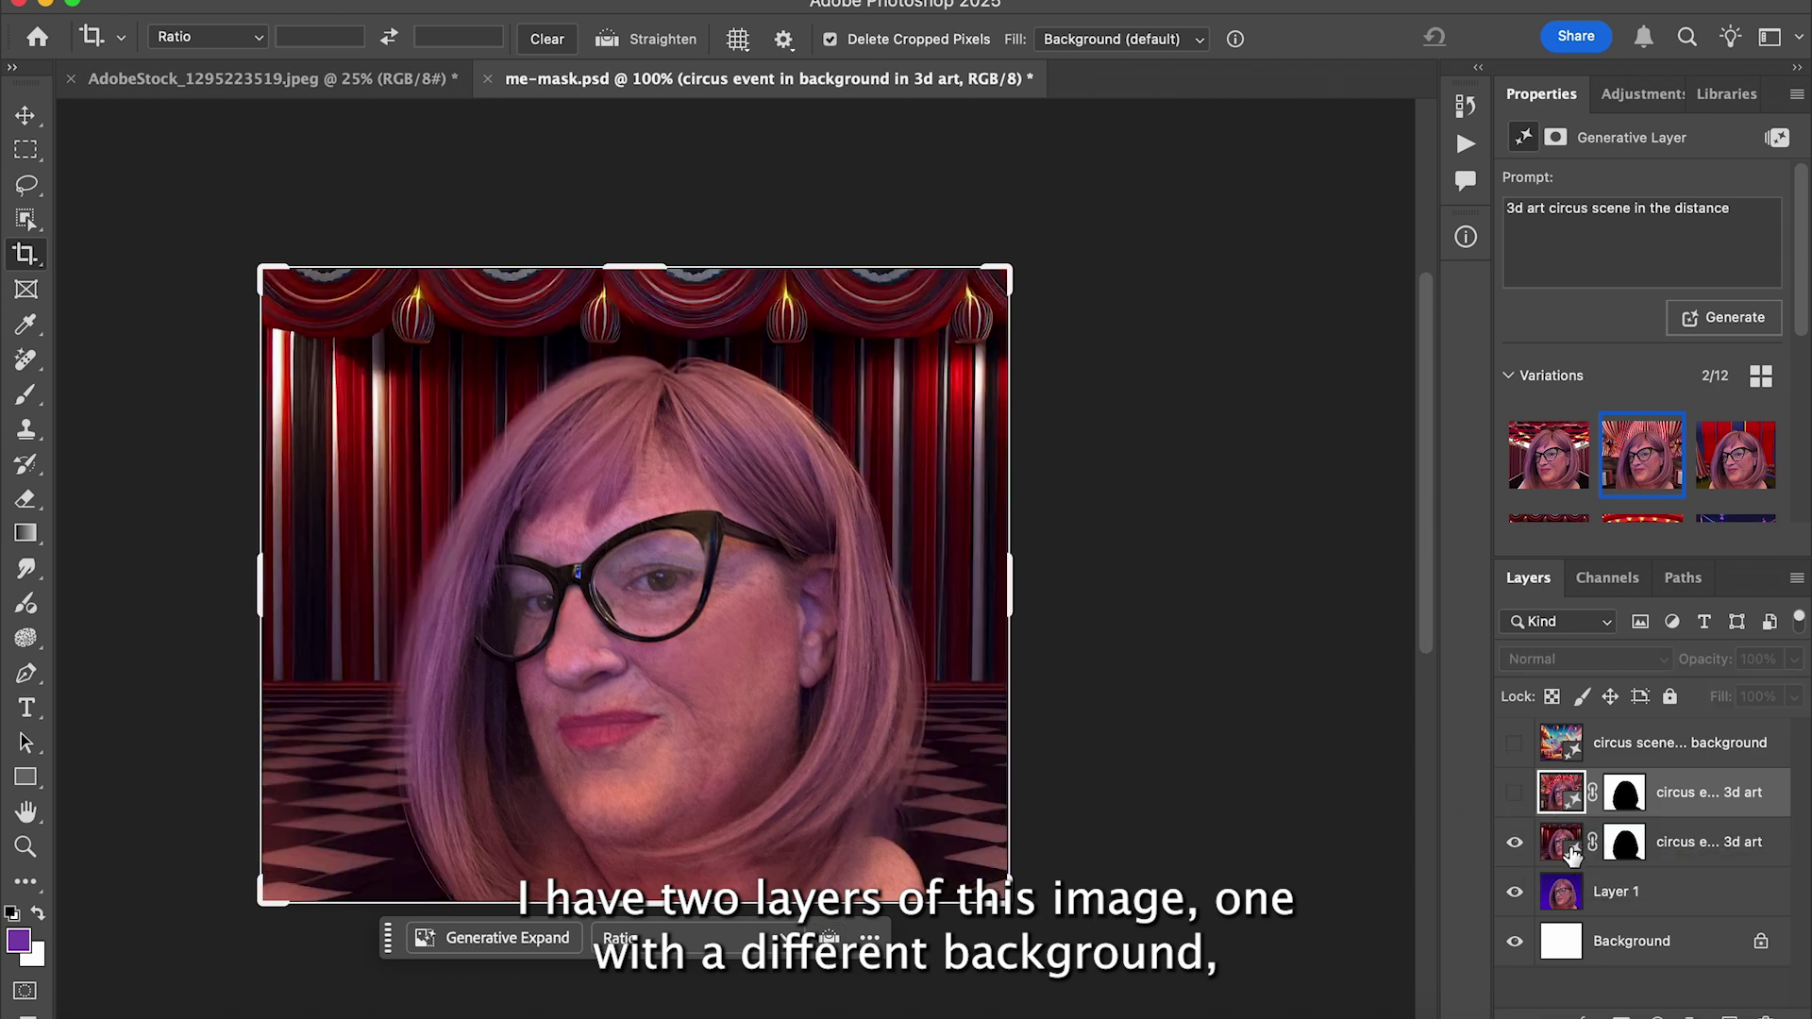
left_click(1512, 795)
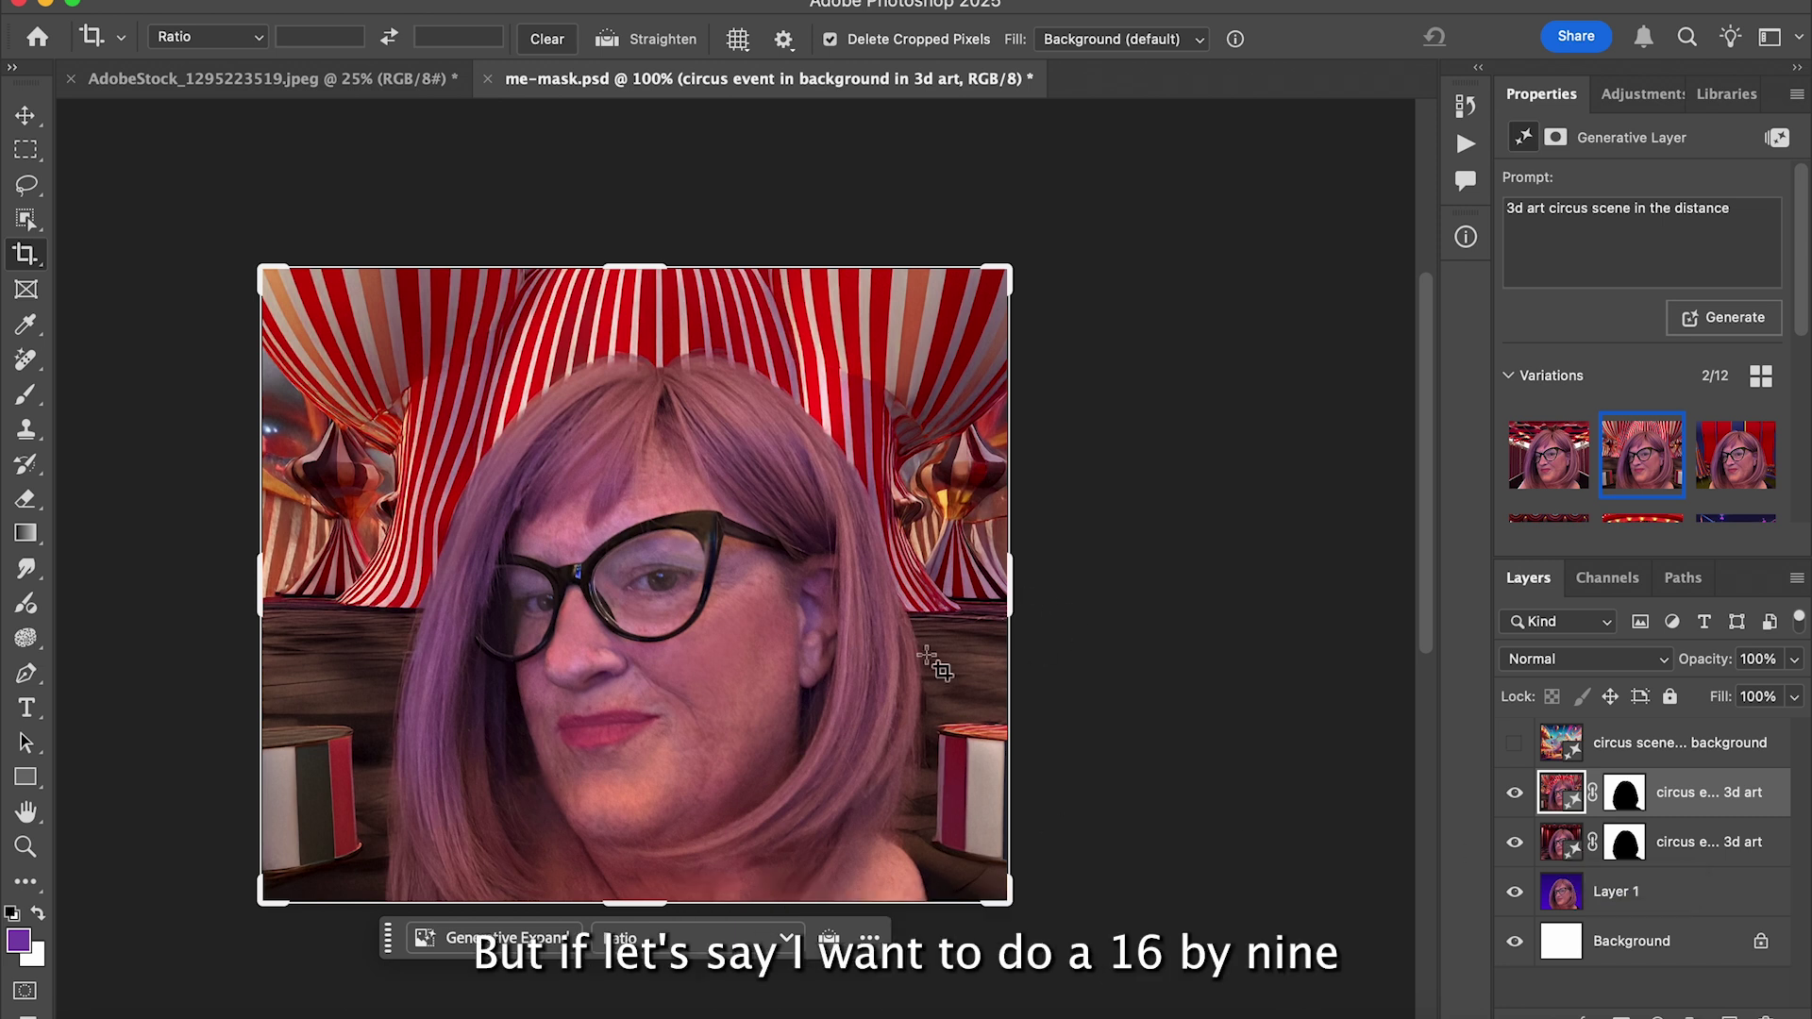
Set a 16:9 crop, enlarge it past the canvas, and generate circus scenery for the sides.
left_click(680, 941)
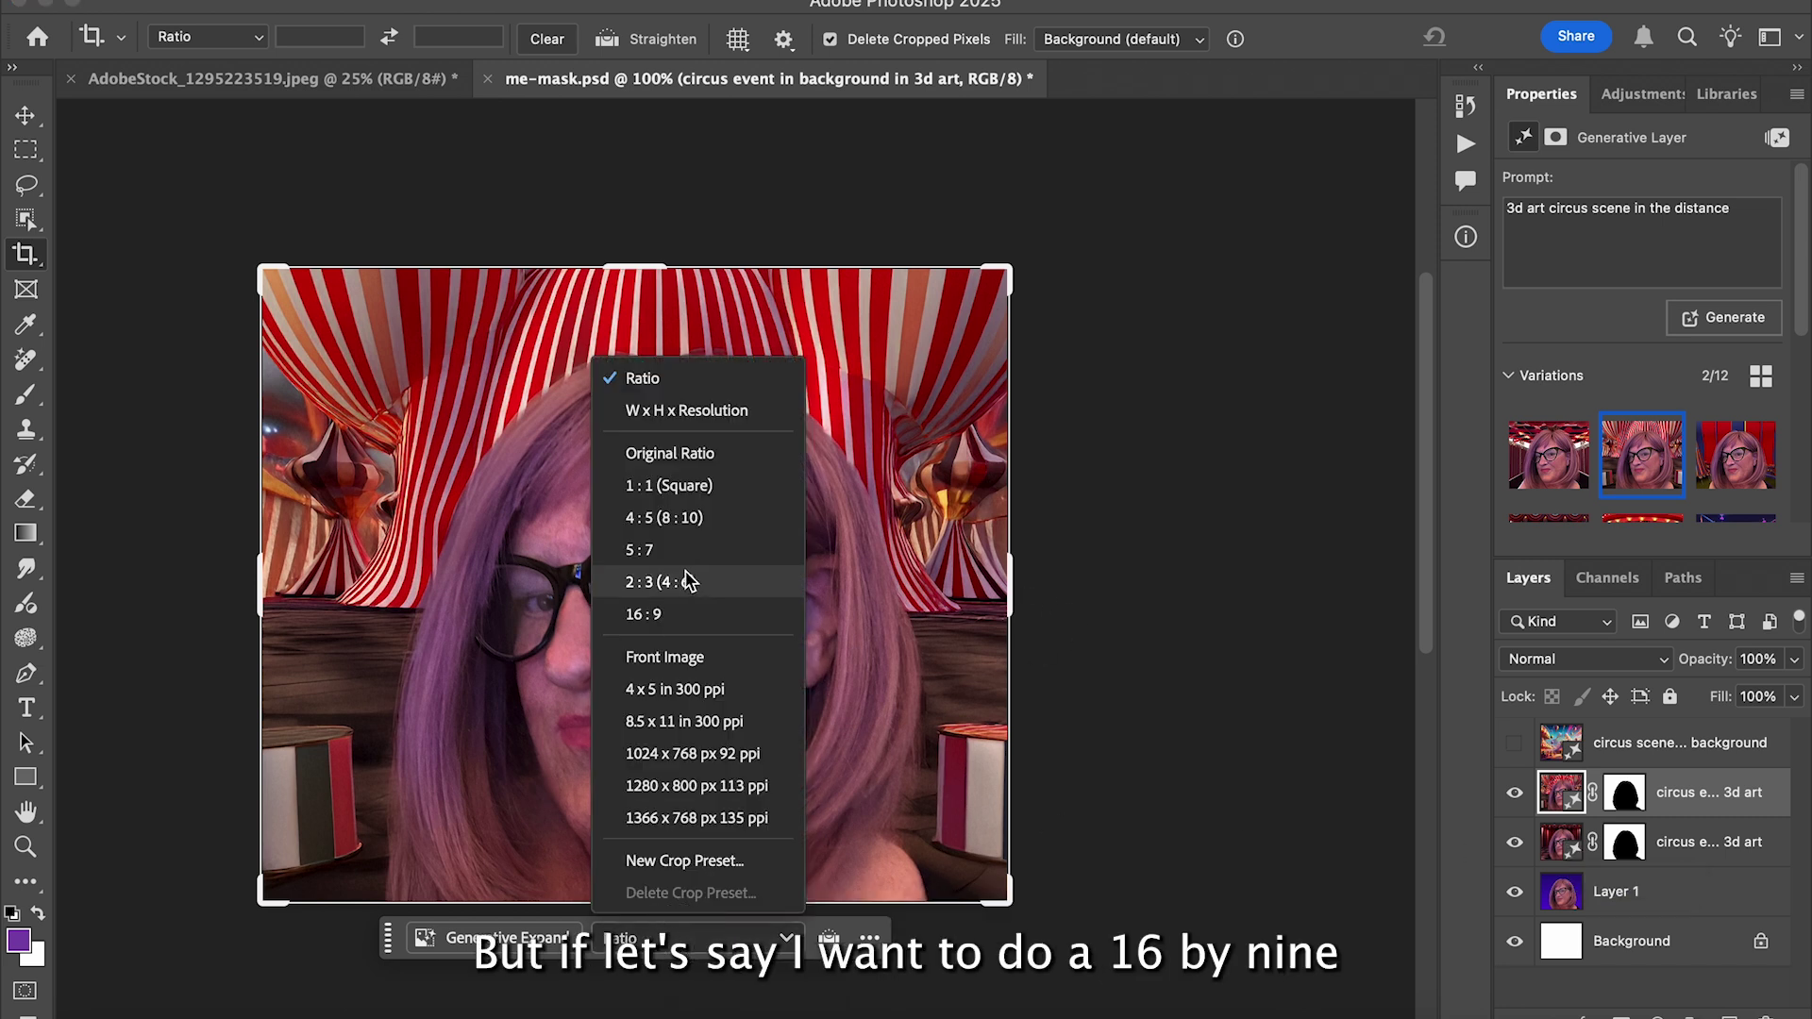
left_click(681, 614)
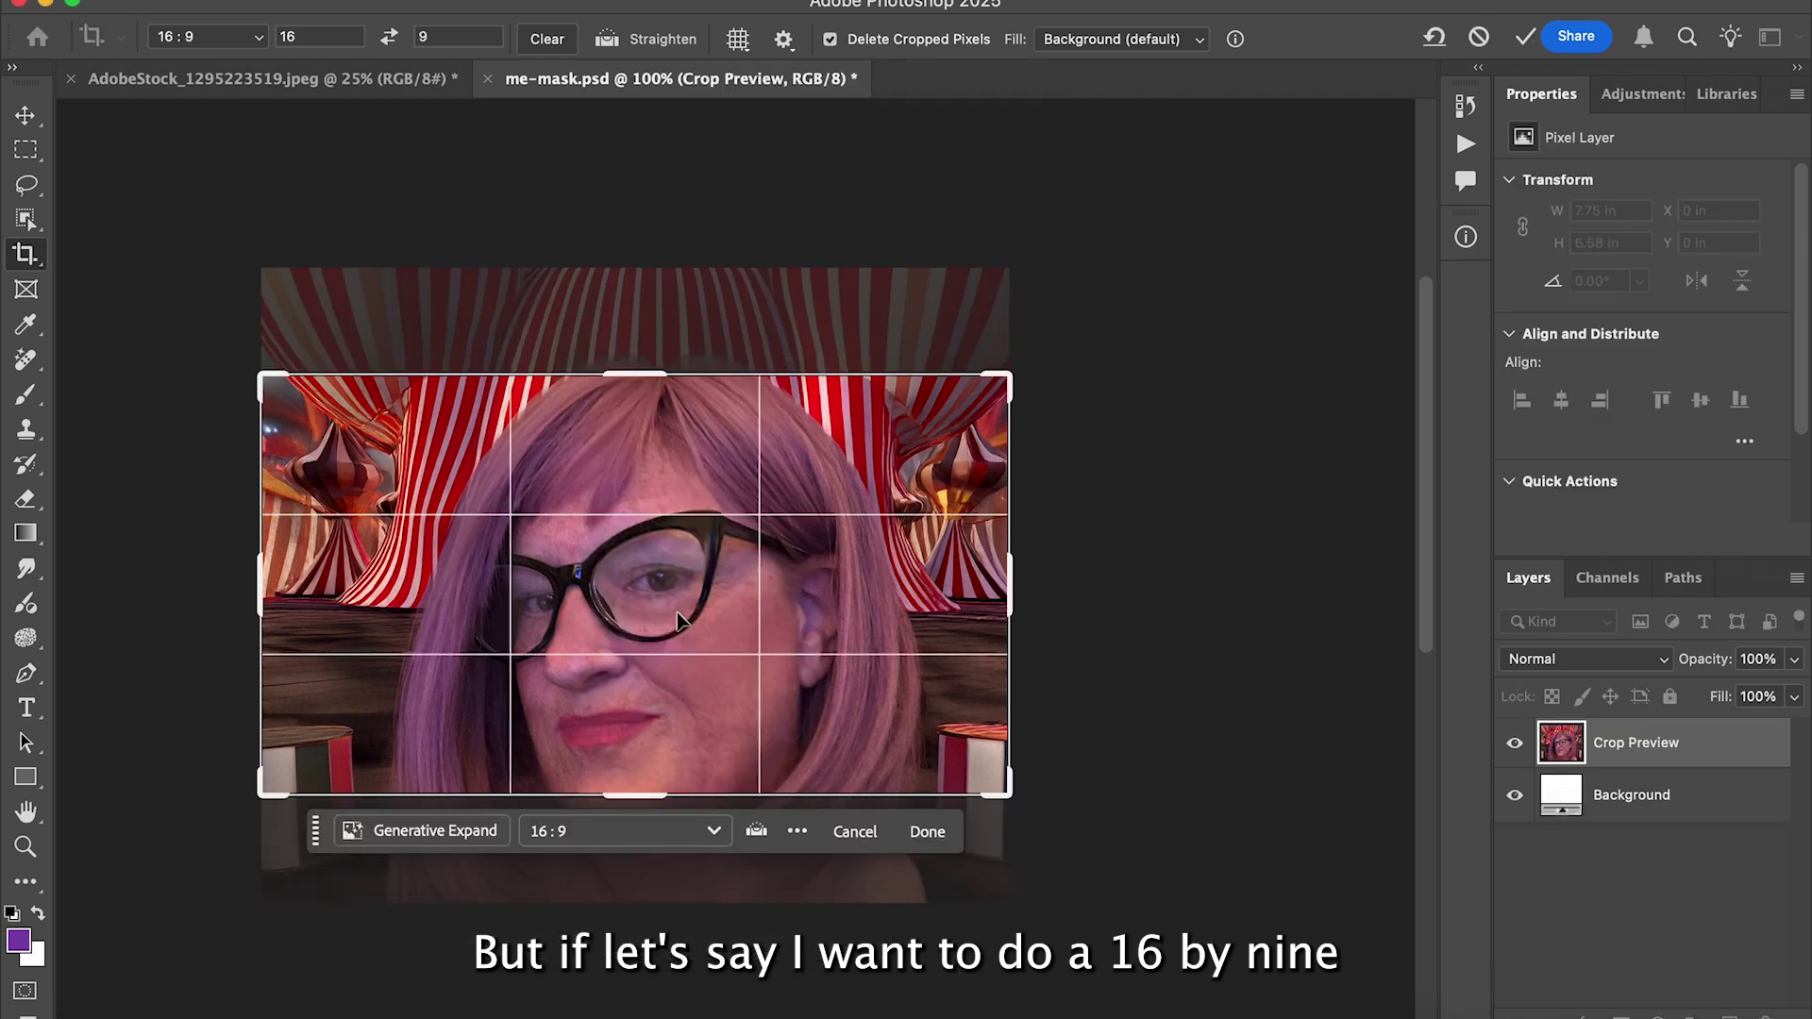
left_click_drag(1009, 375, 1133, 276)
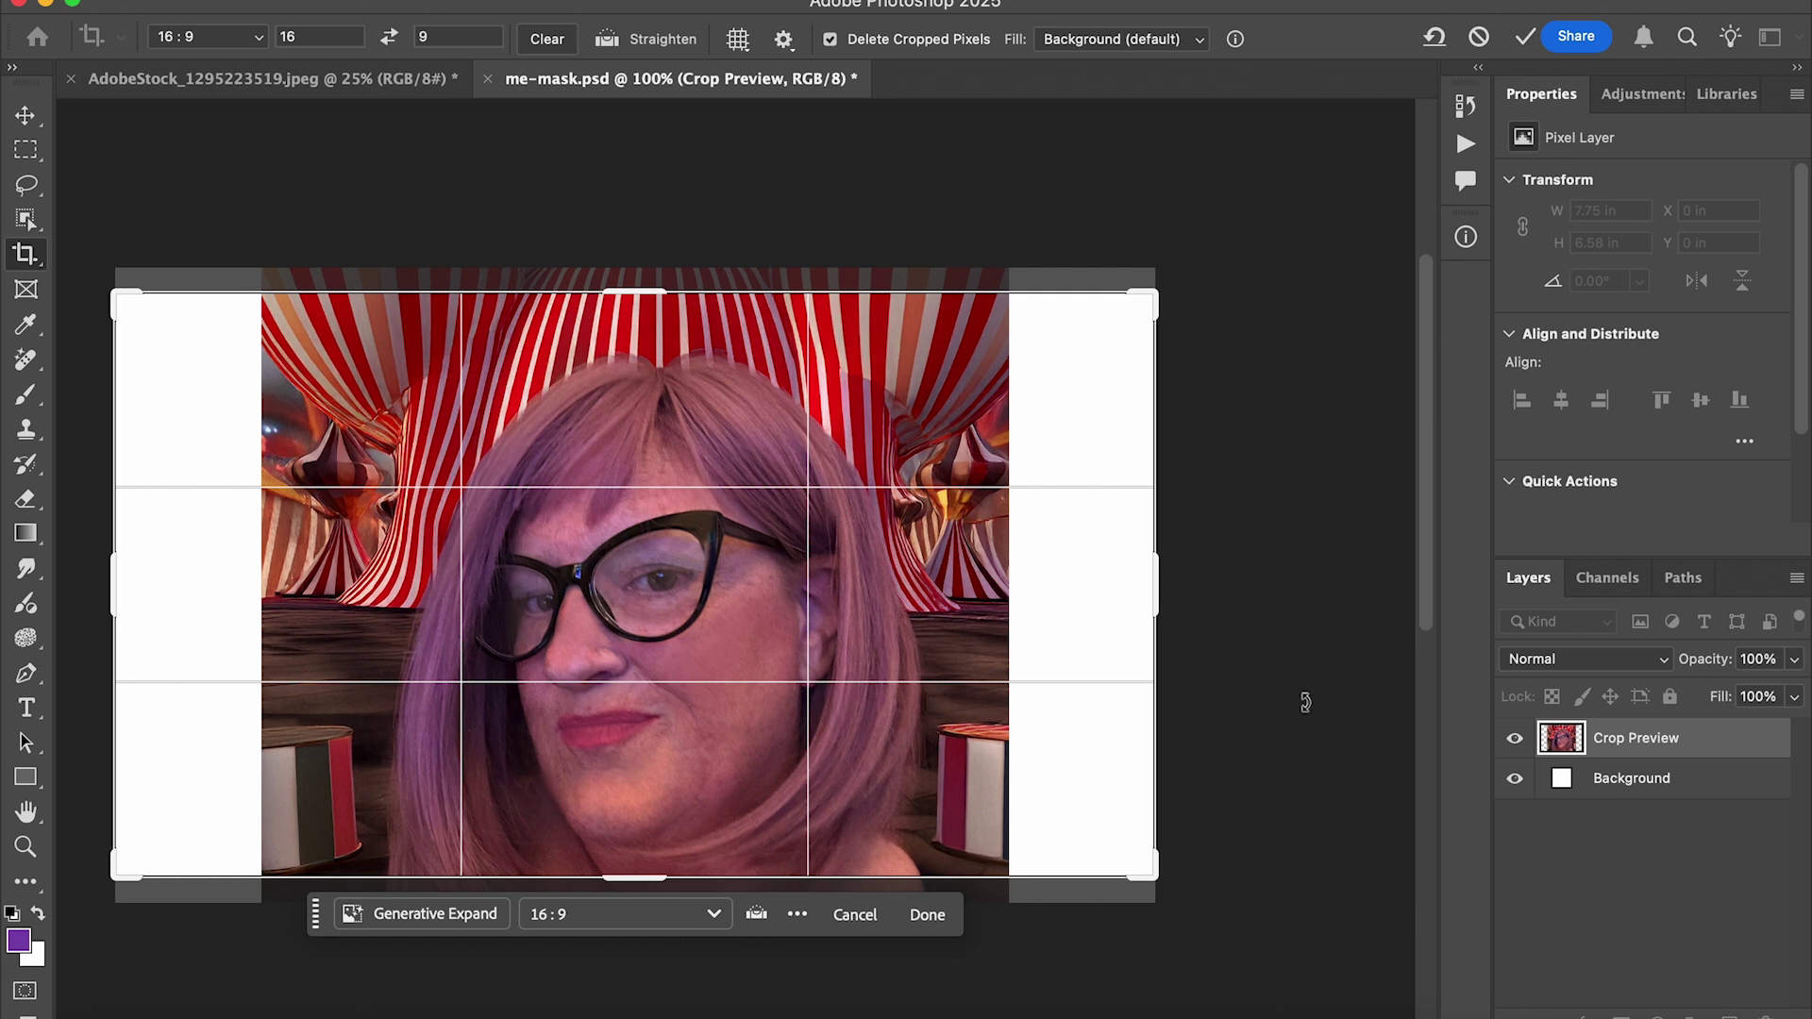
left_click(440, 914)
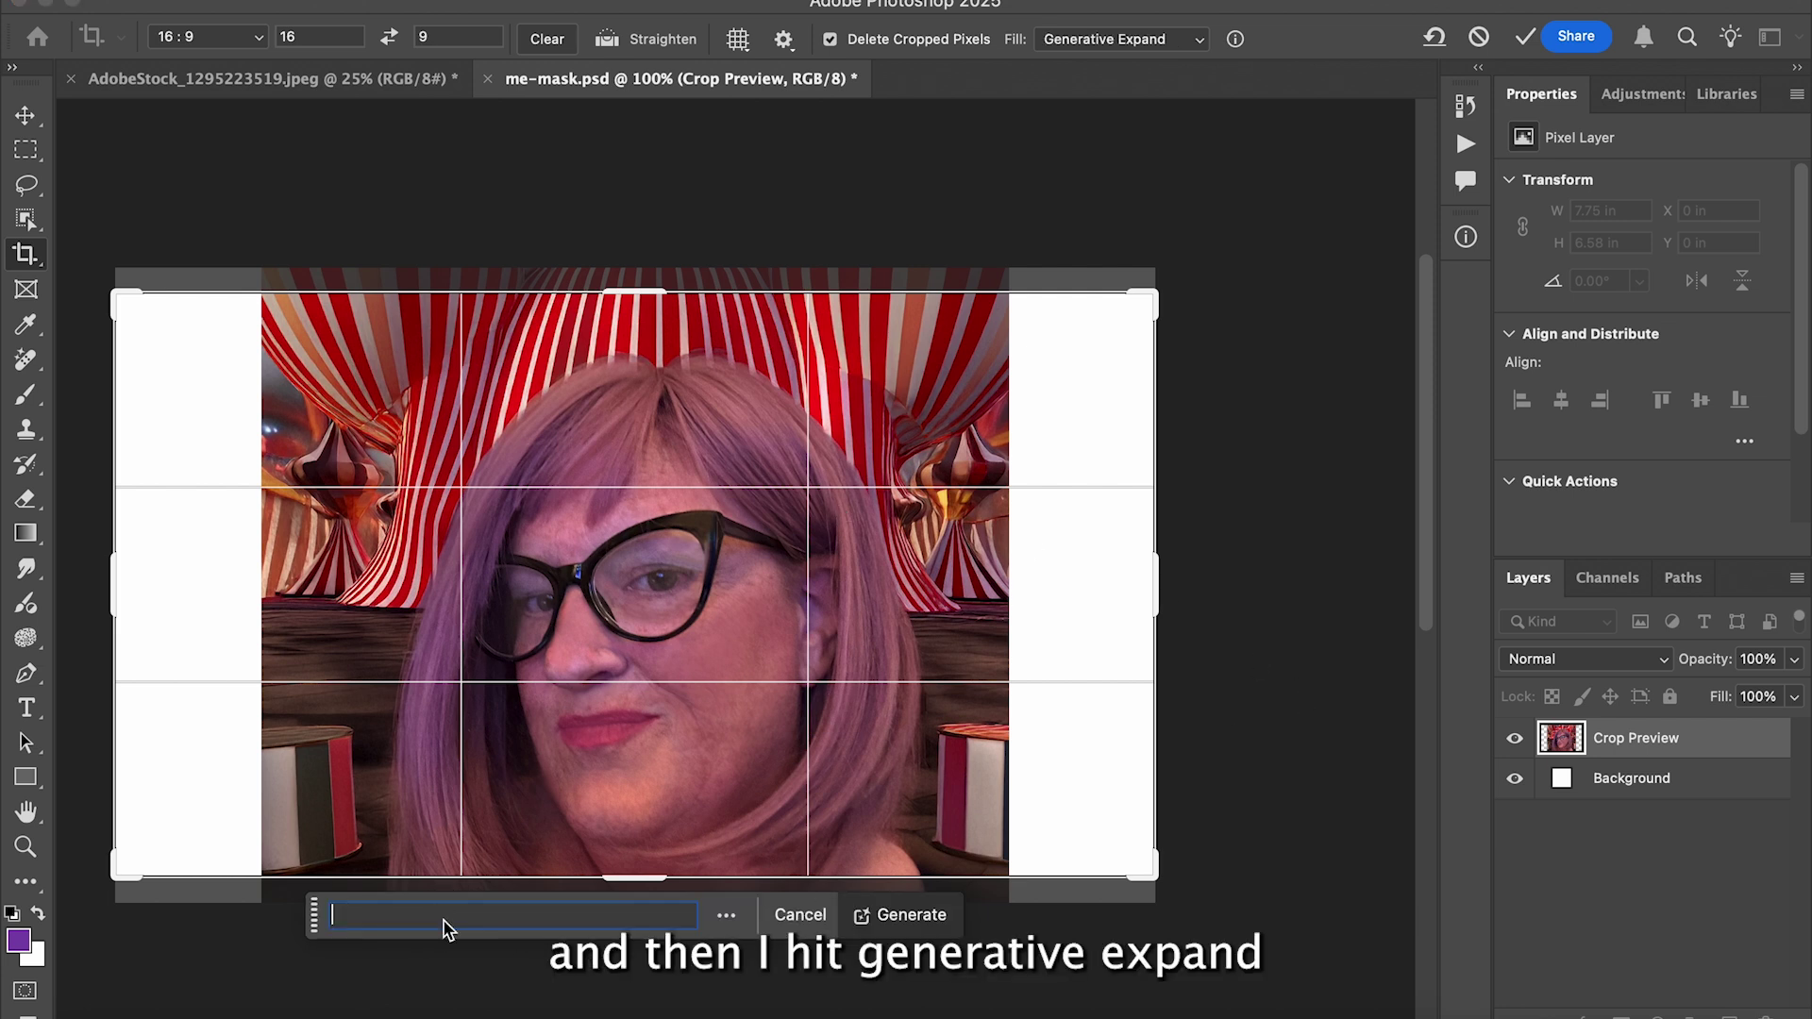
left_click(906, 921)
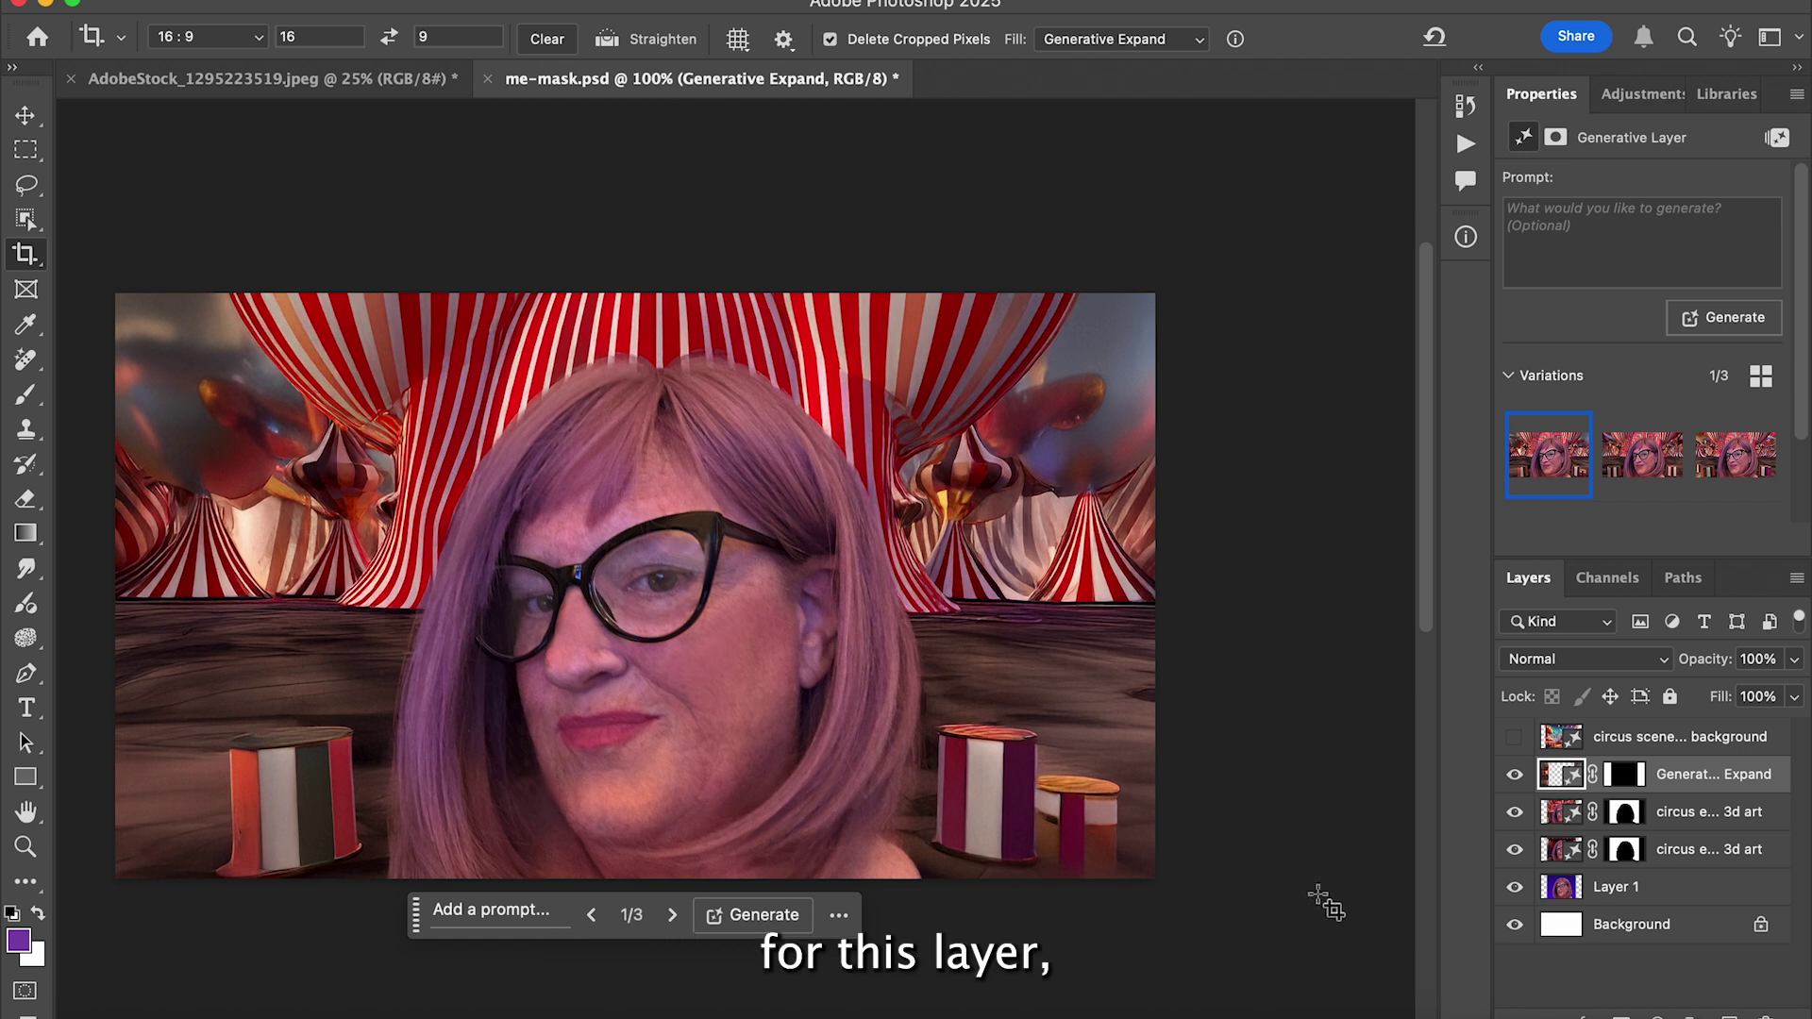
Hide the upper layers and select the empty side strips around the red-curtain stage layer.
left_click(1515, 812)
left_click(1515, 775)
left_click(1558, 849)
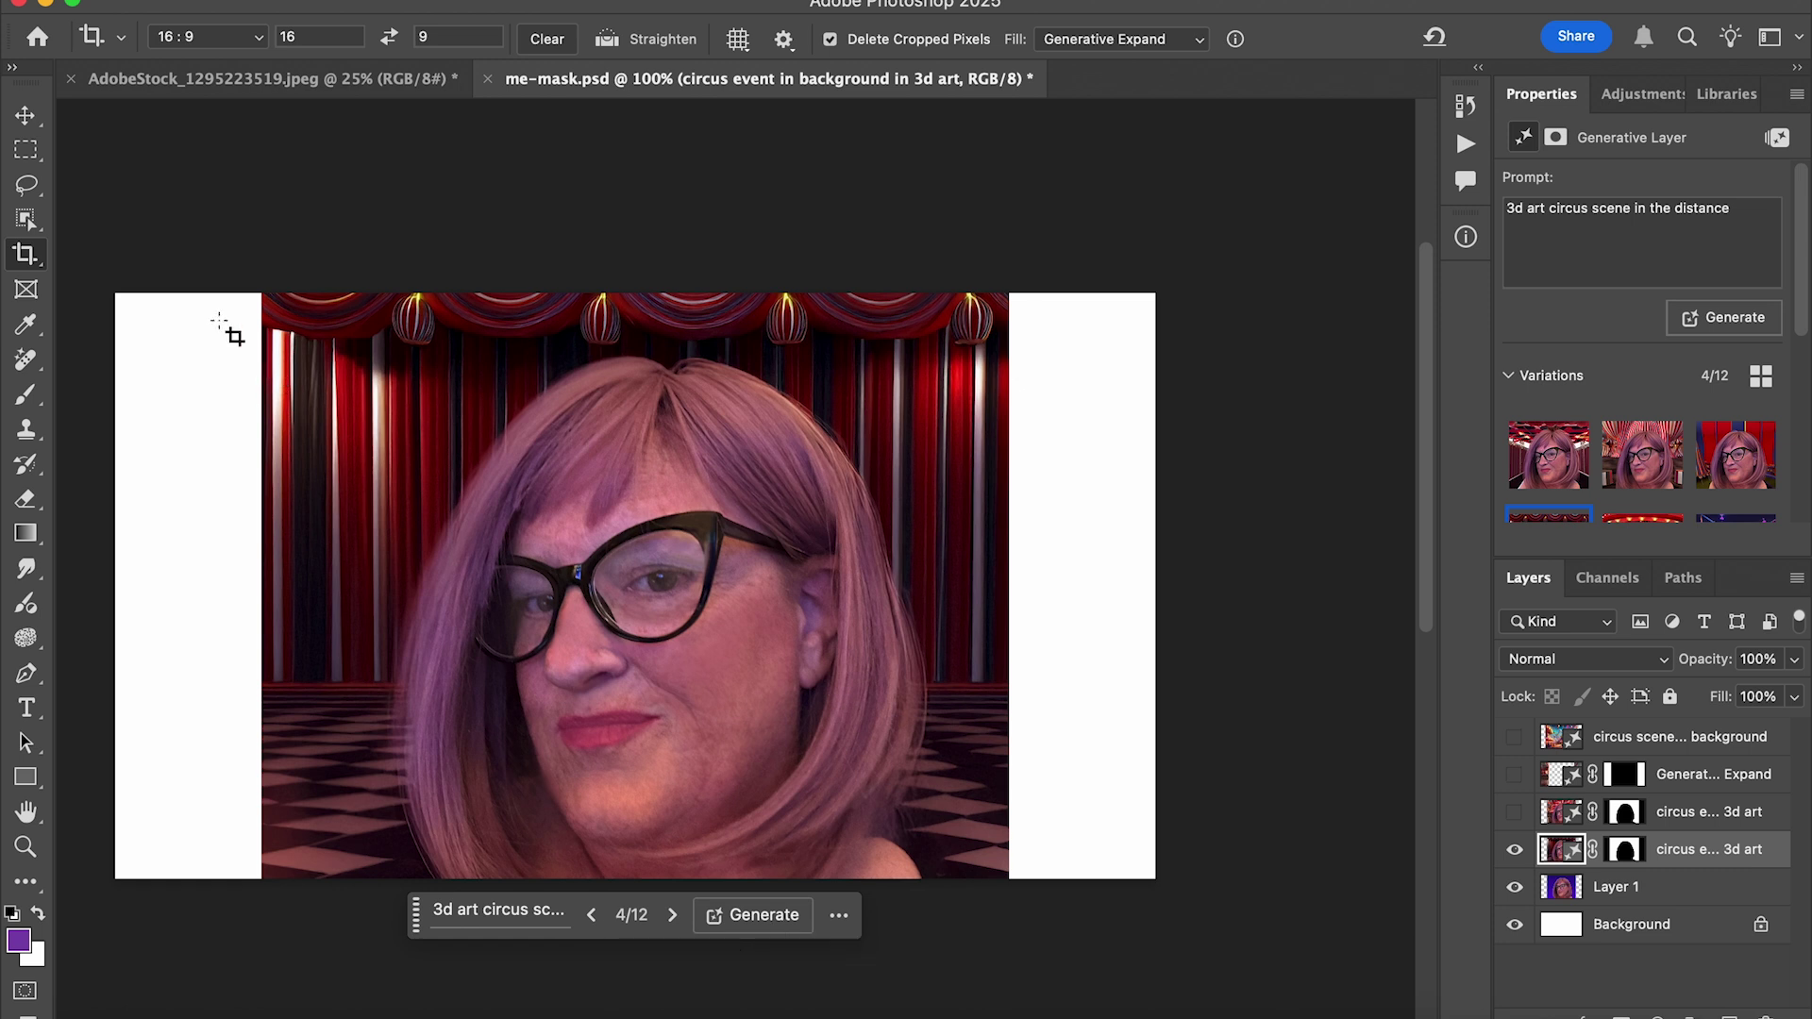
left_click(26, 151)
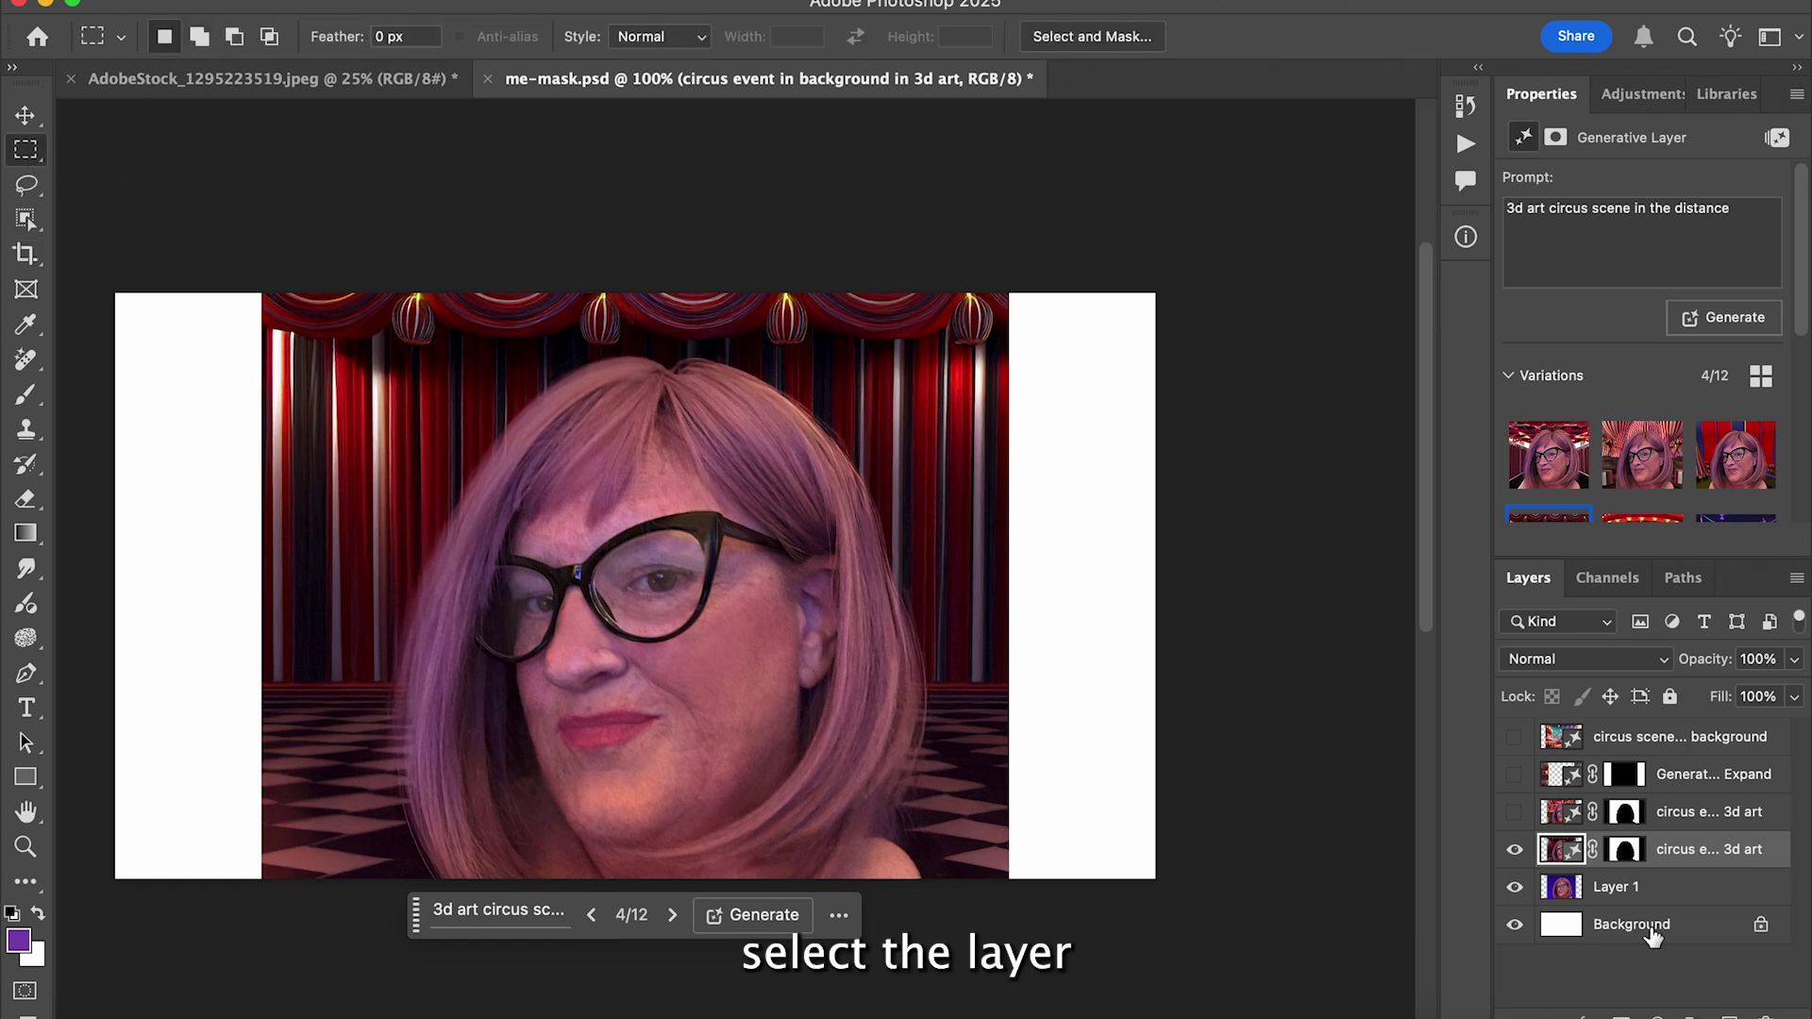
left_click(1559, 853, "super")
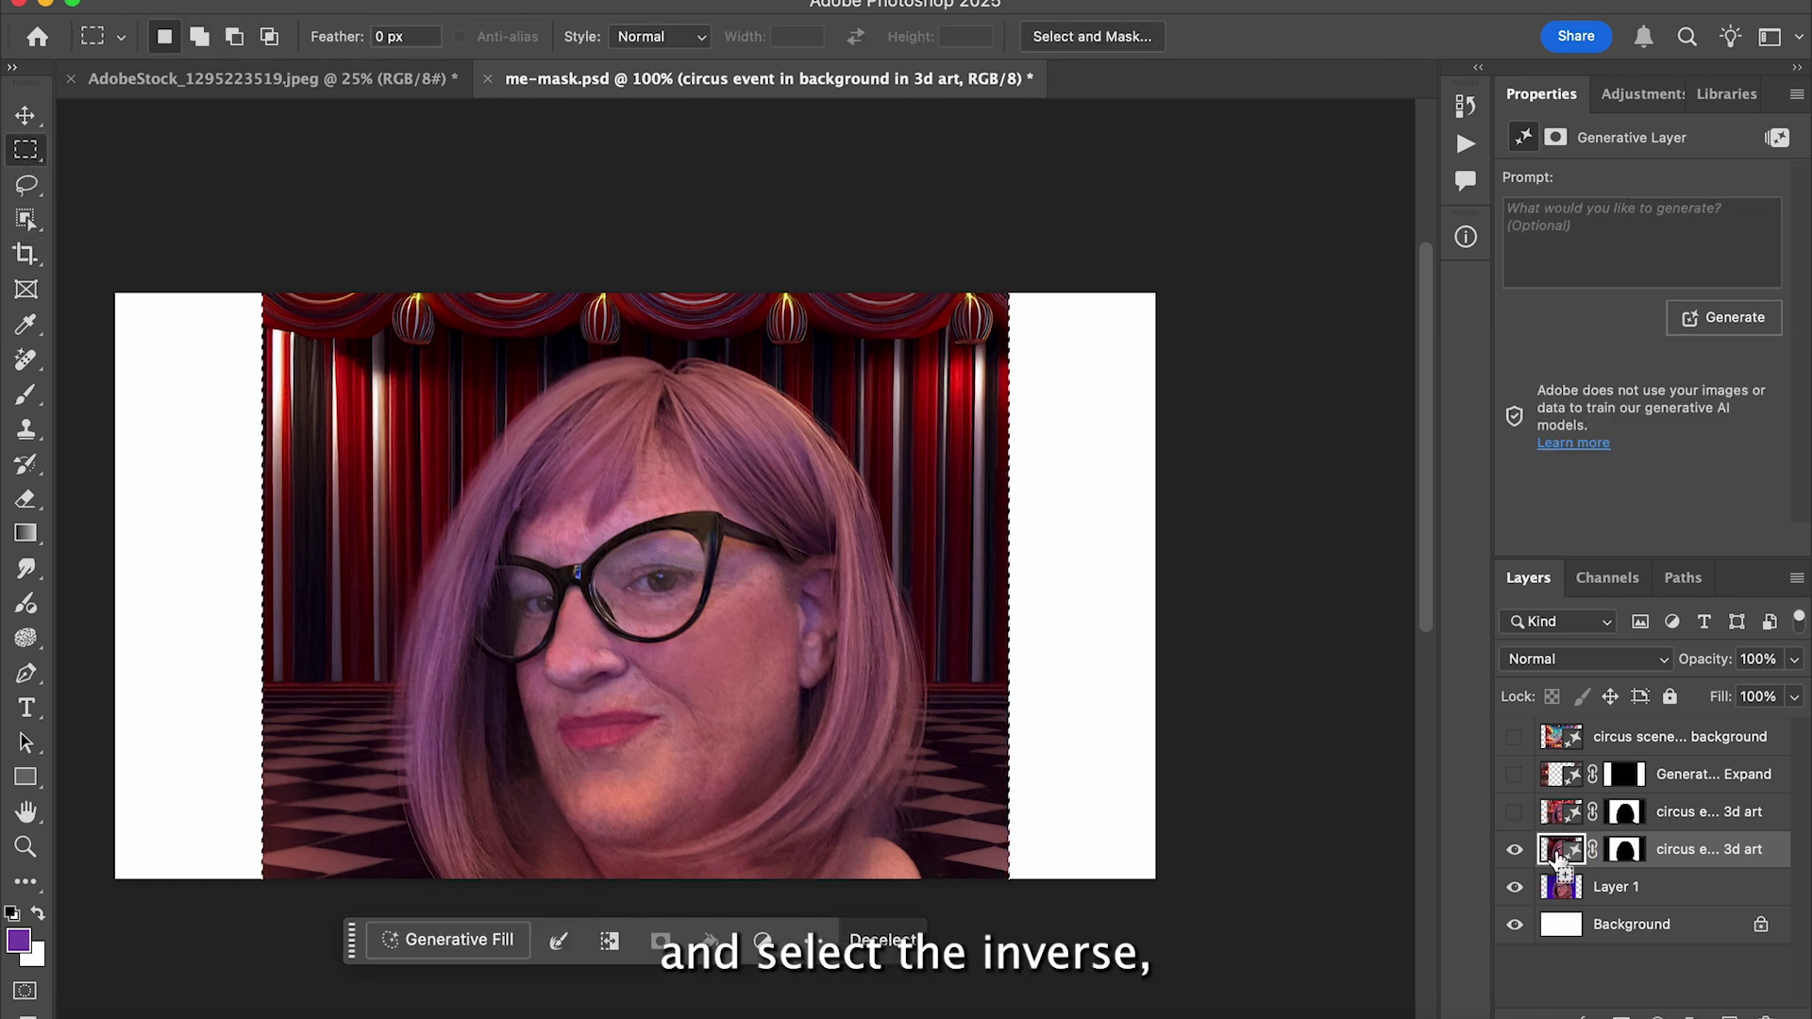
key("shift+super+i")
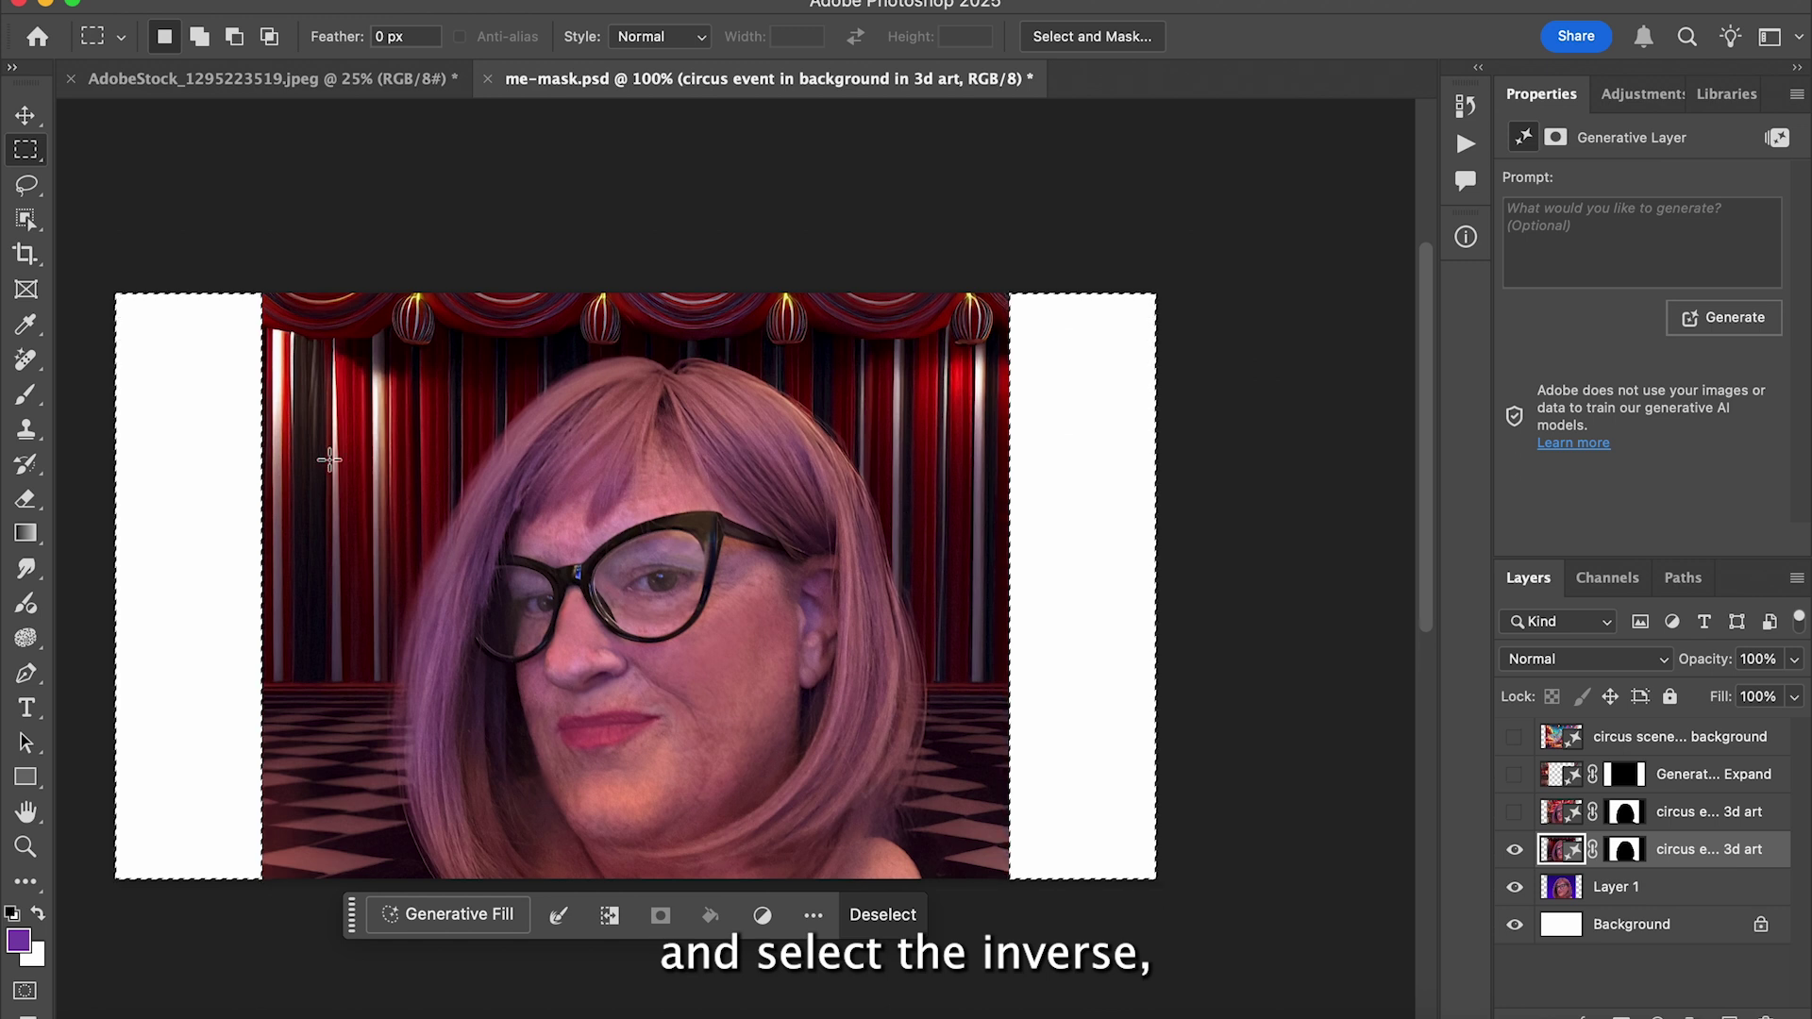
Generative Fill the side strips with curtains and floor, then toggle the result to compare.
left_click(436, 918)
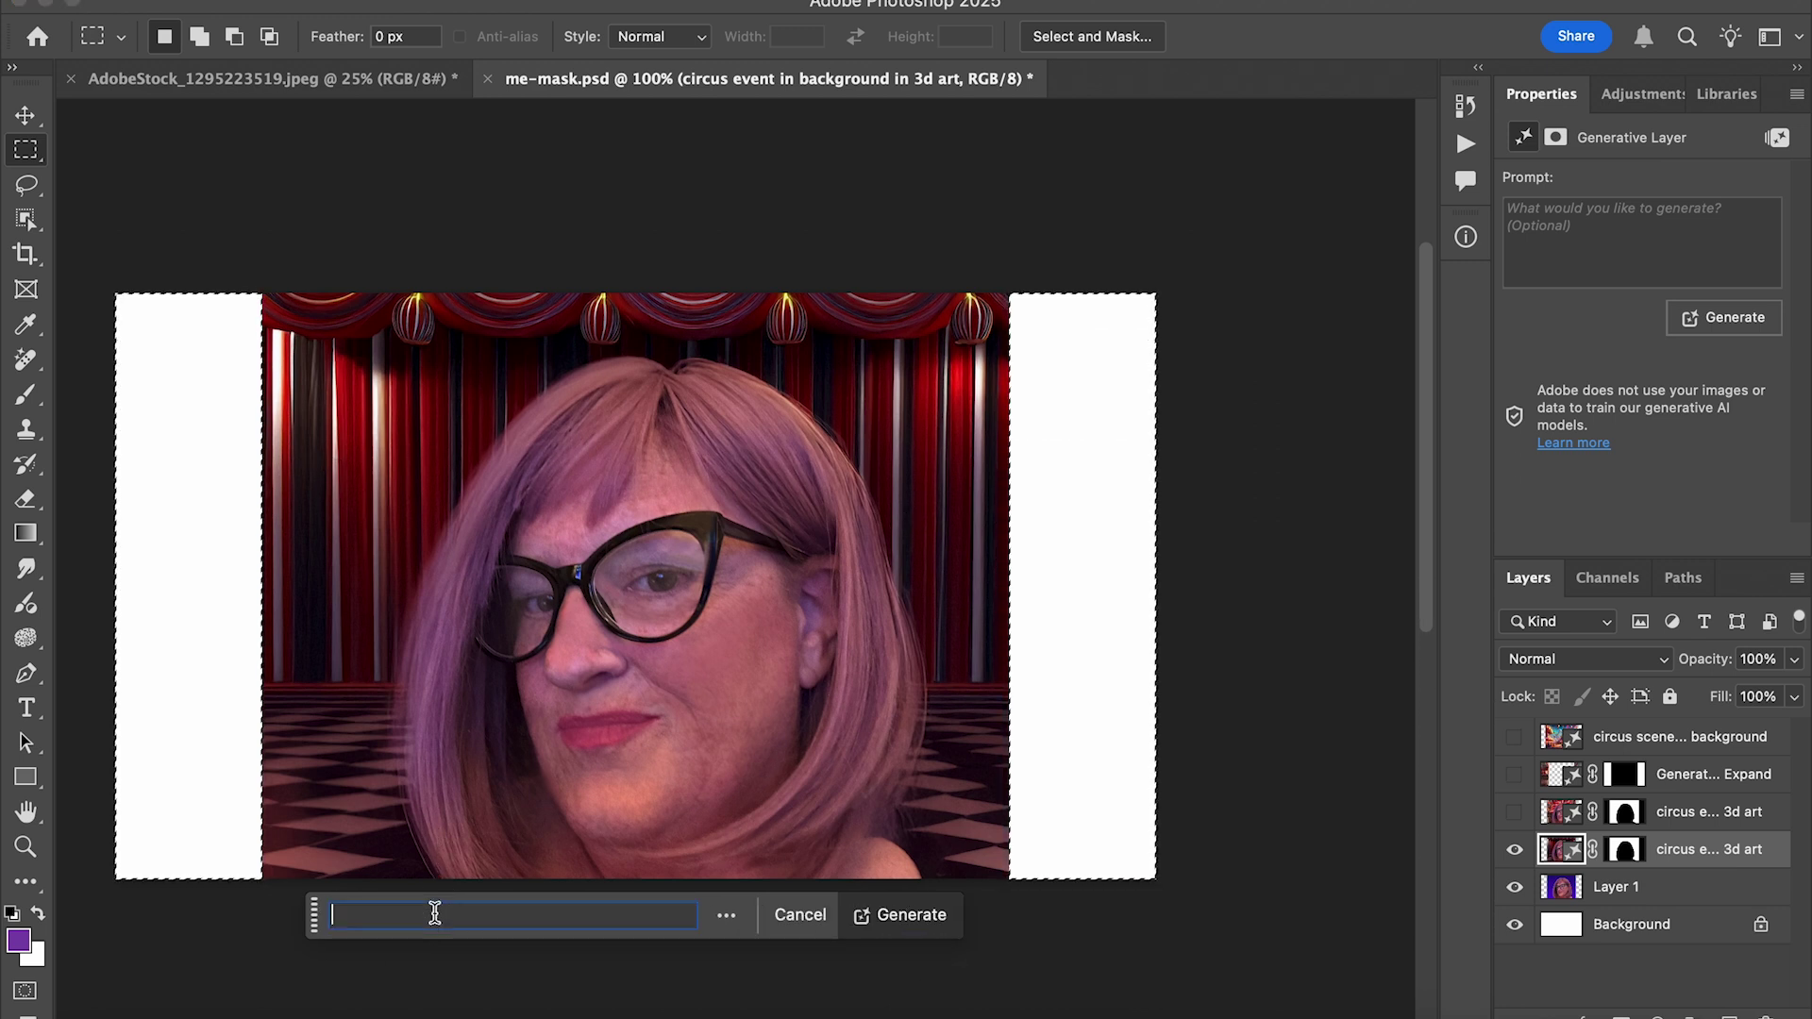
left_click(902, 915)
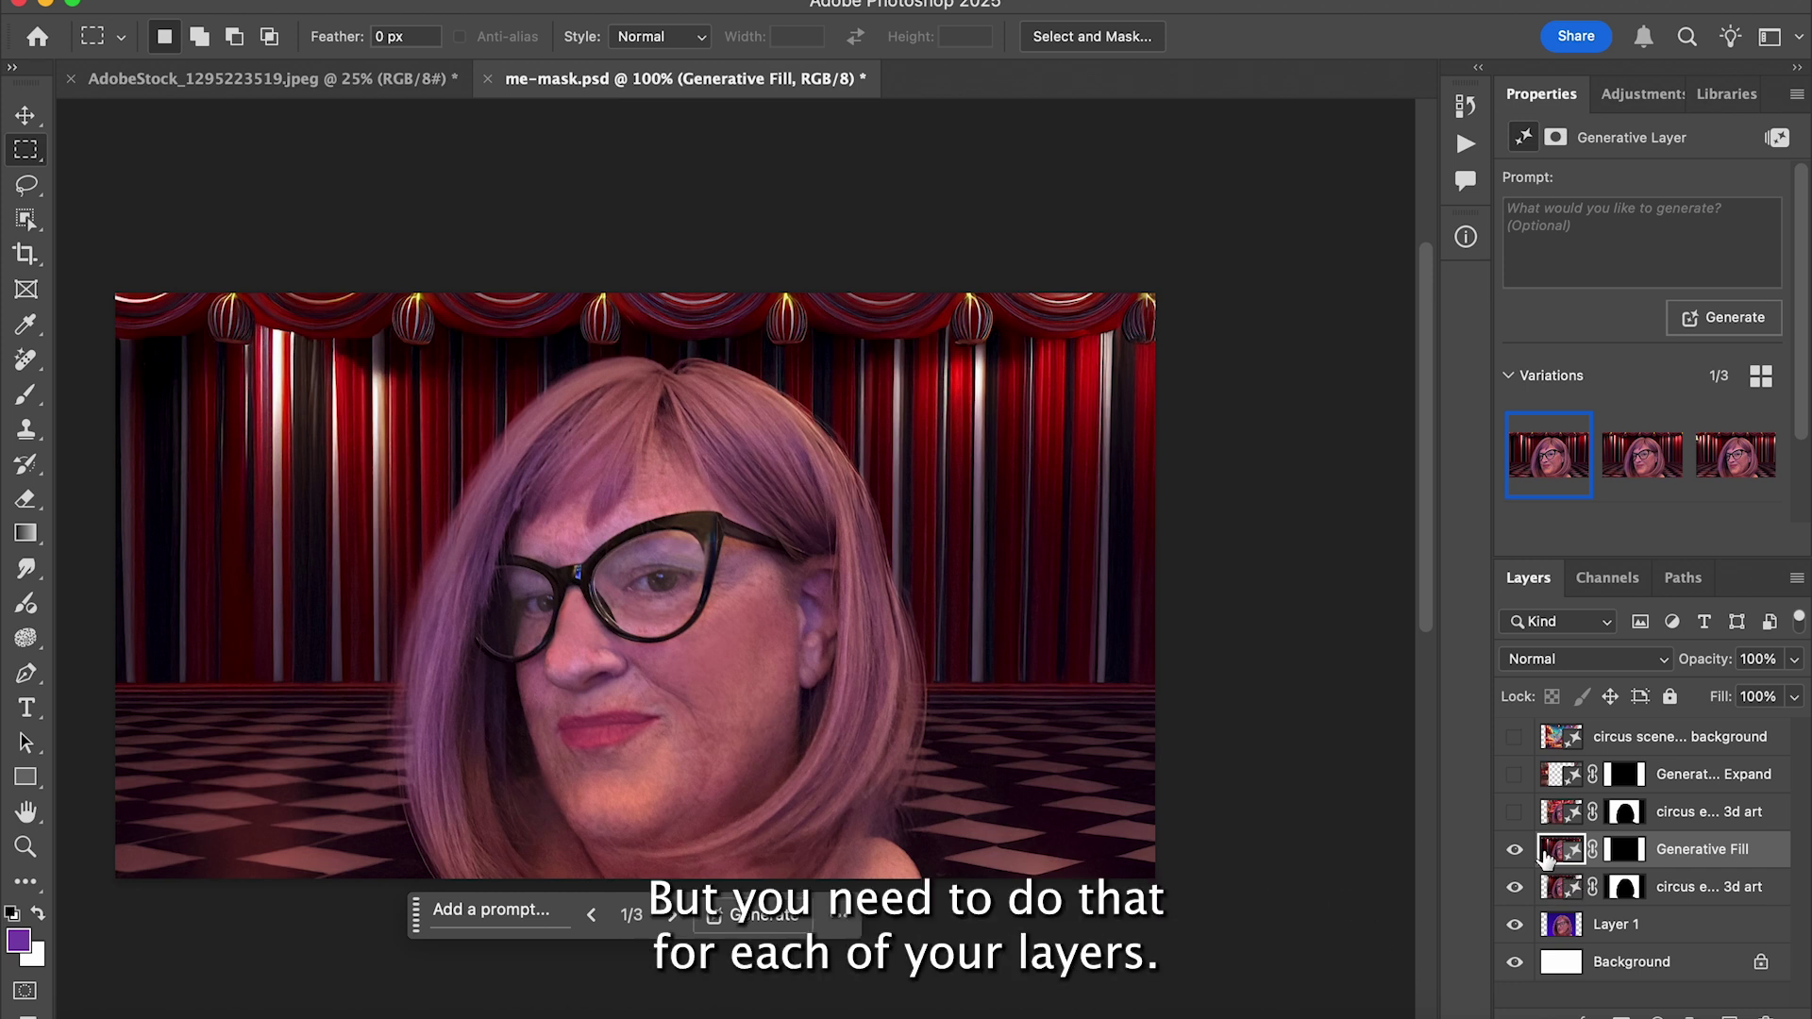
left_click(1515, 849)
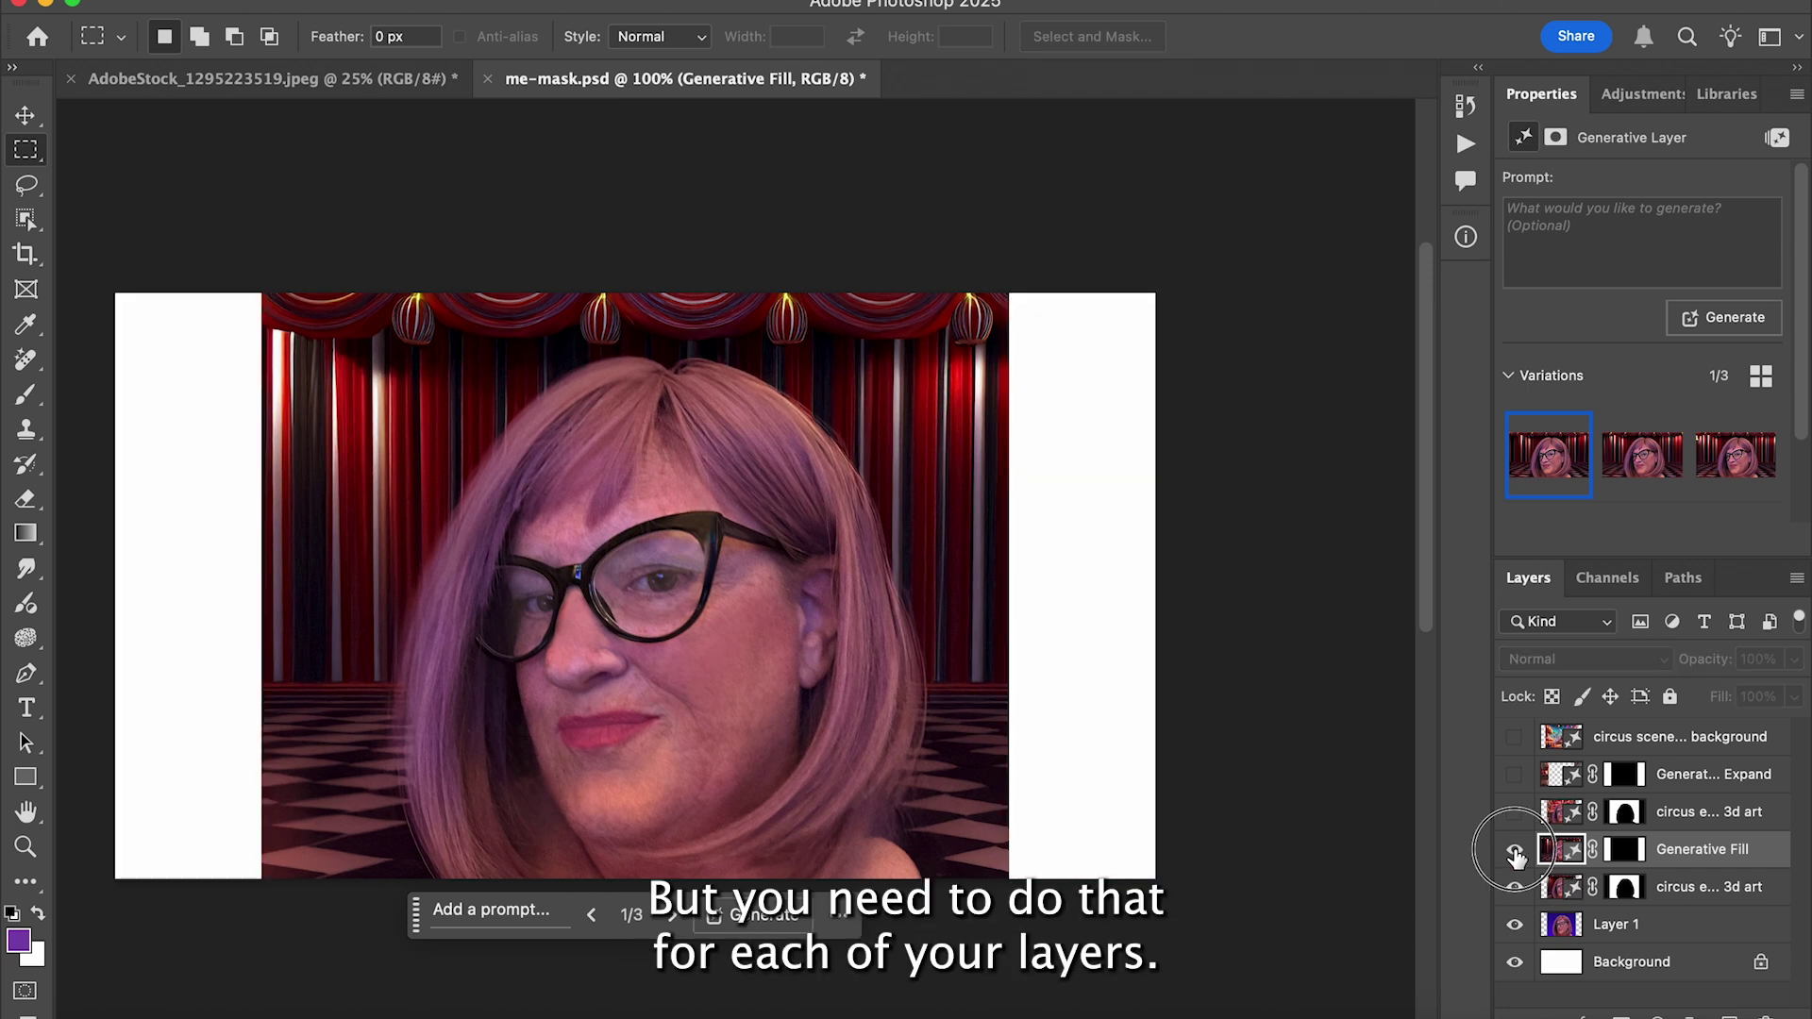
left_click(1515, 849)
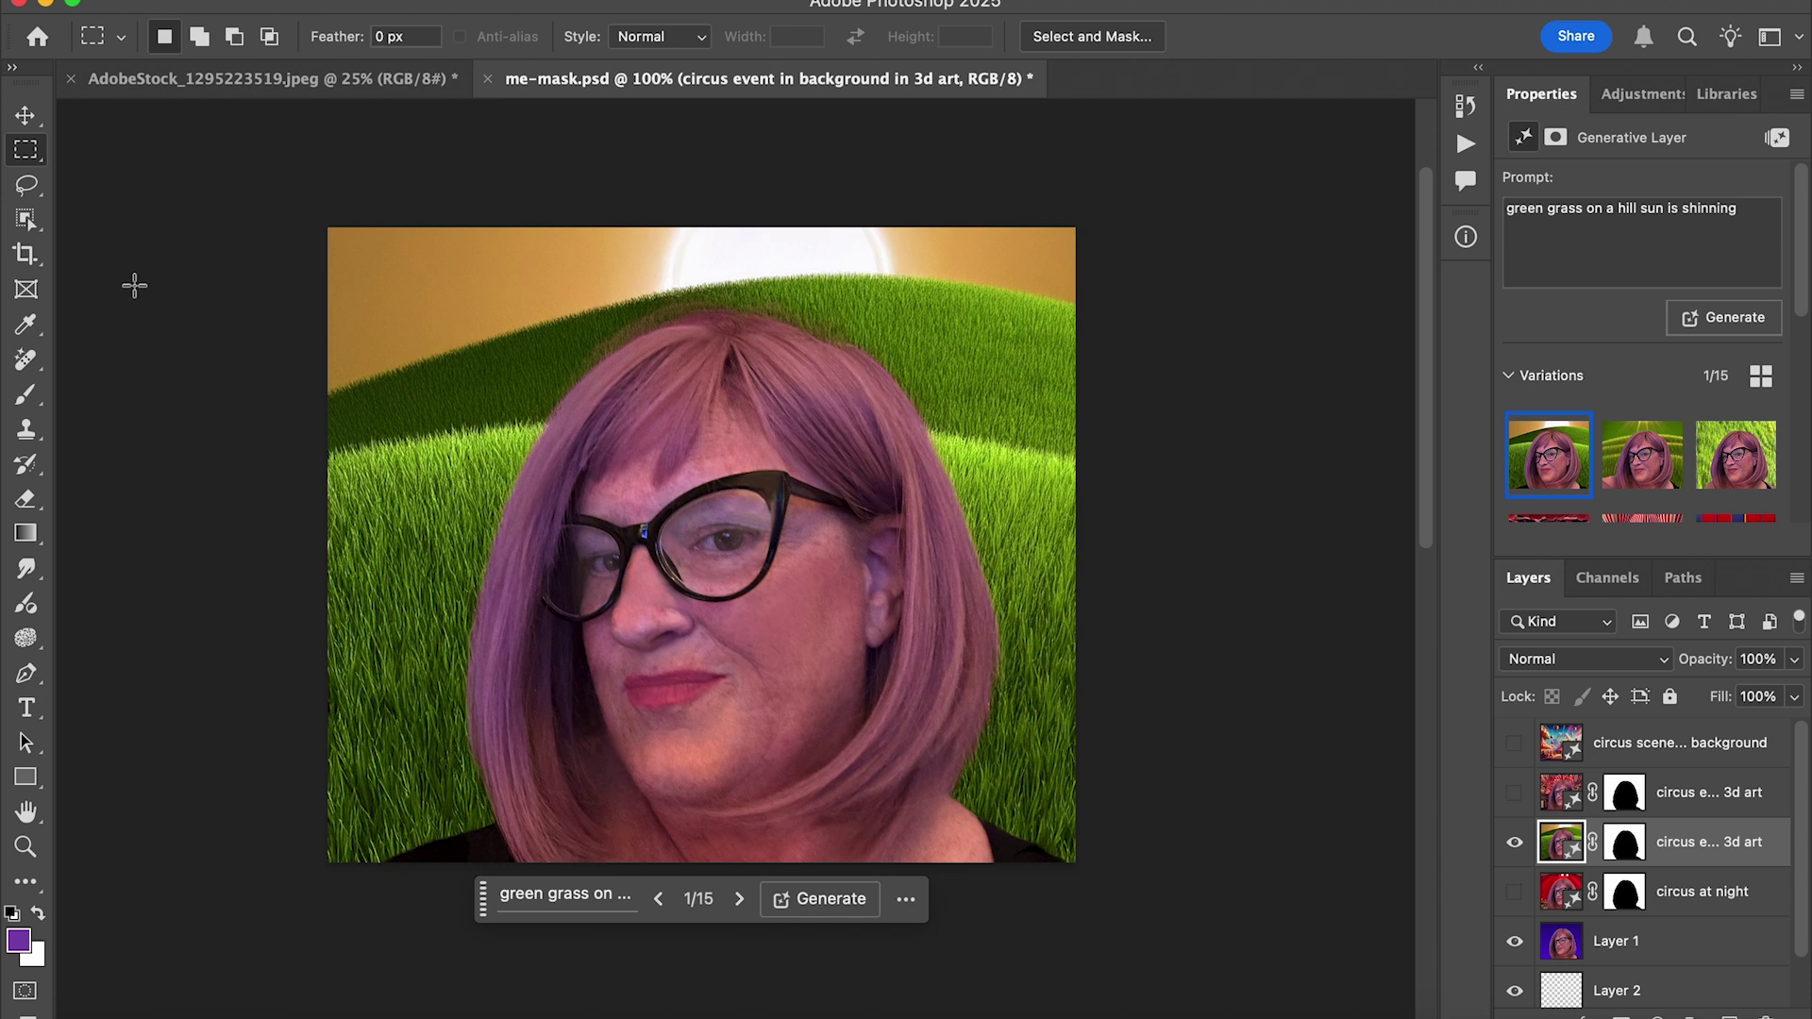
Drag the grass-hill portrait's left crop edge outward to widen the canvas.
left_click(27, 255)
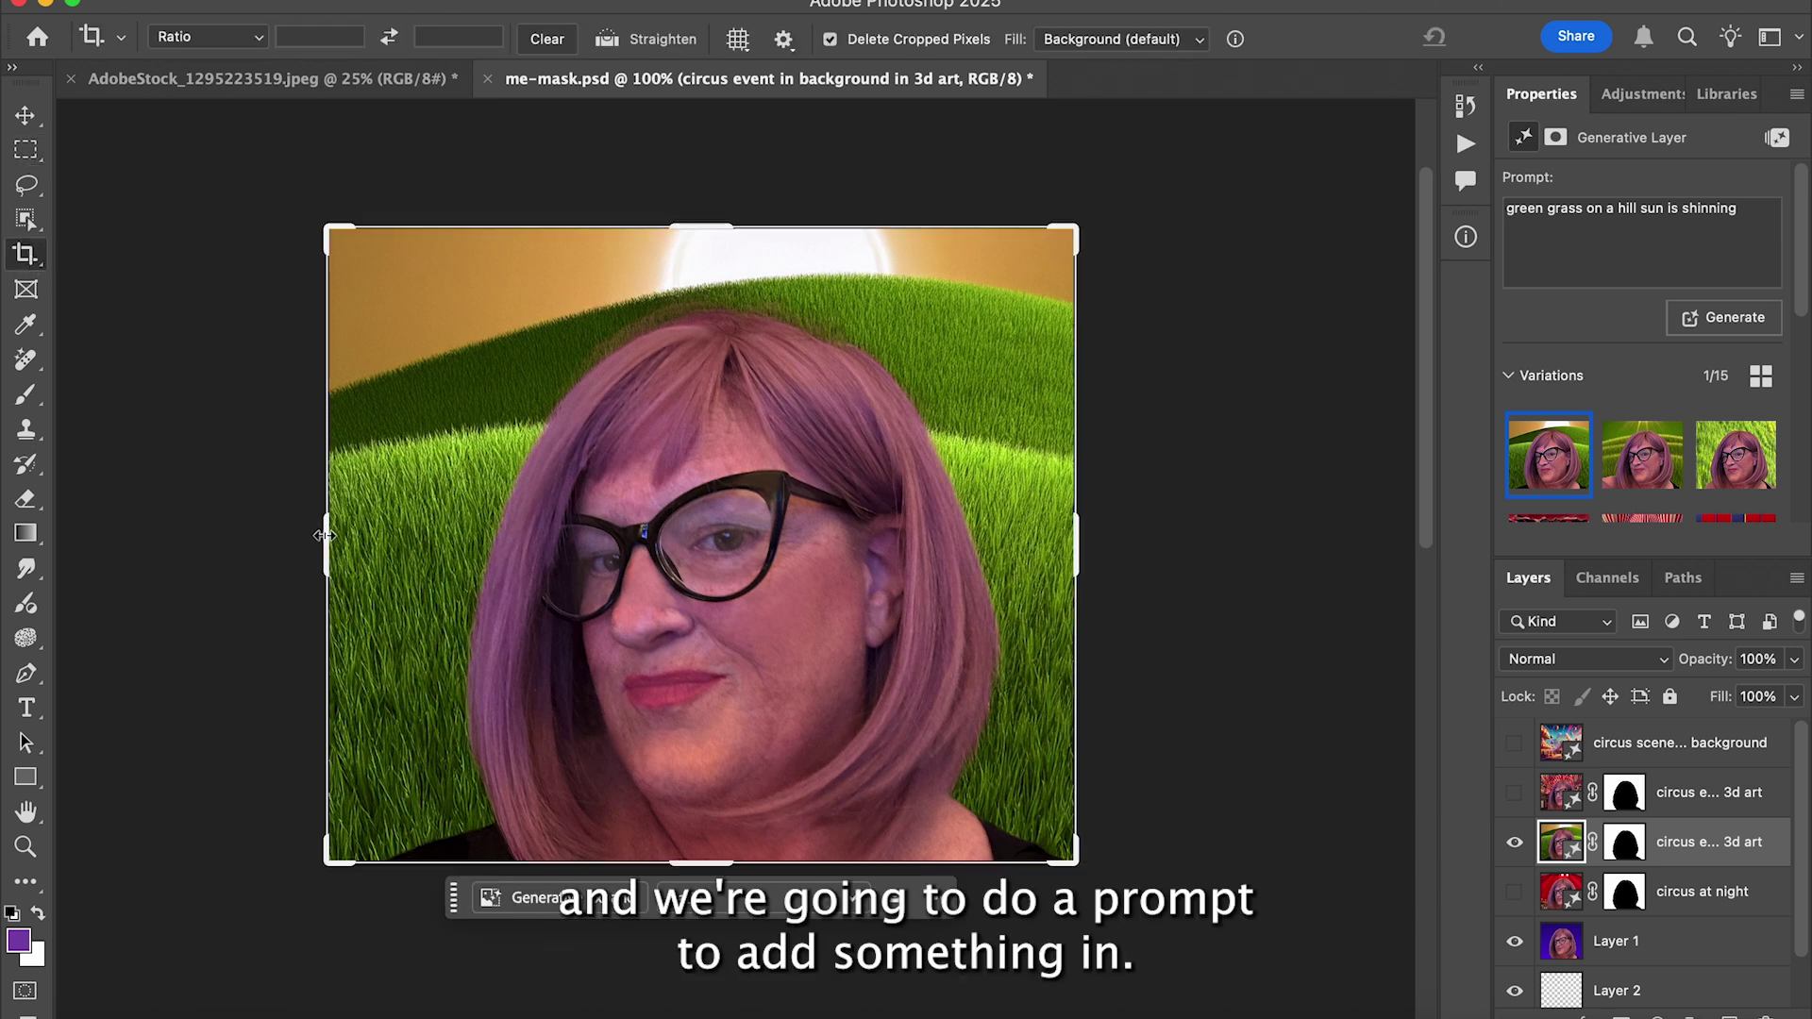
left_click_drag(323, 535, 151, 510)
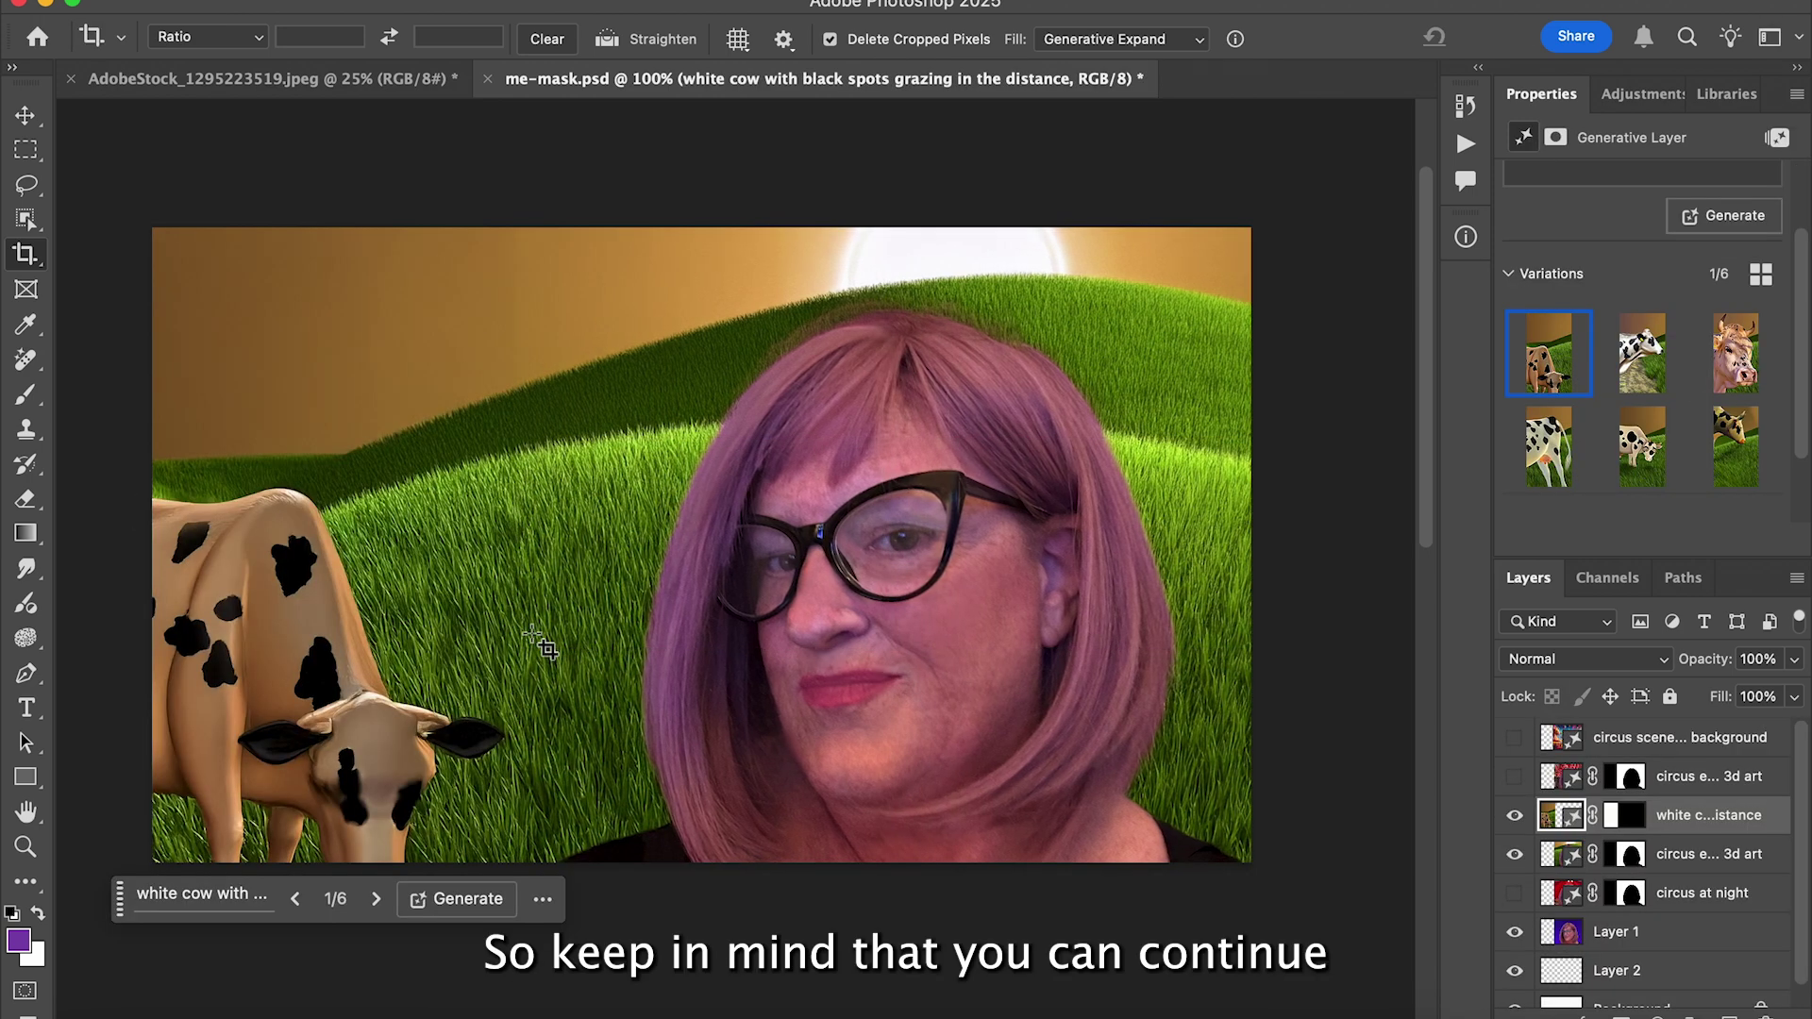